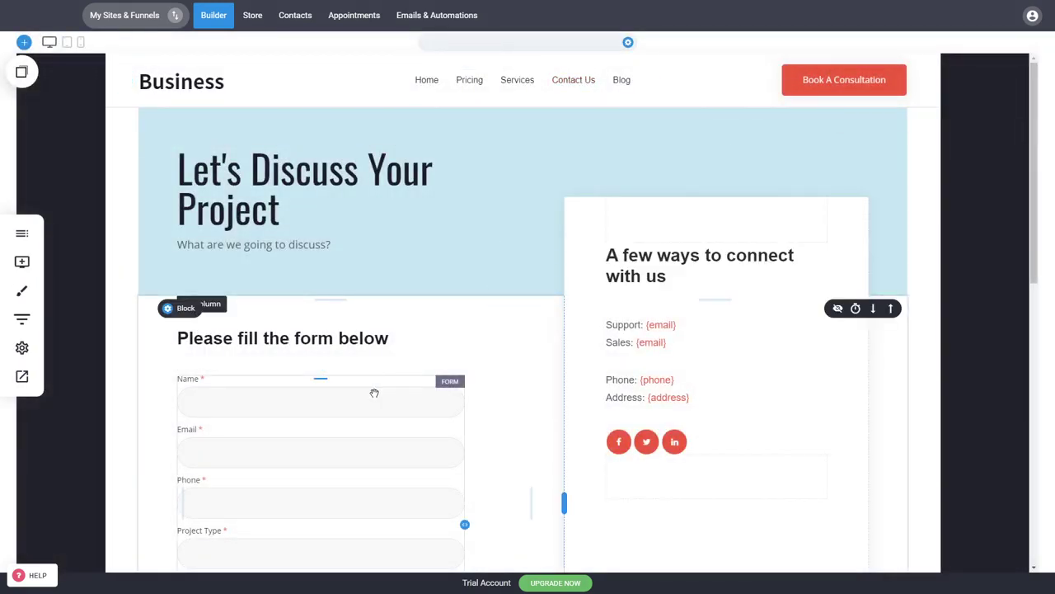
- Scroll down to the Contact Us form and open its list of fields for editing
left_click(15, 254)
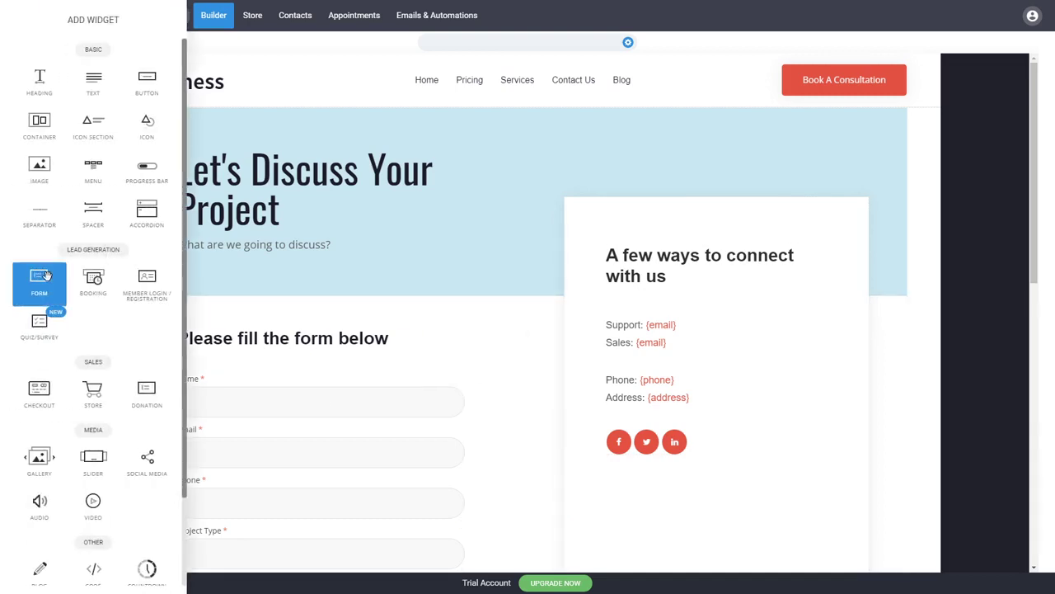
left_click(427, 351)
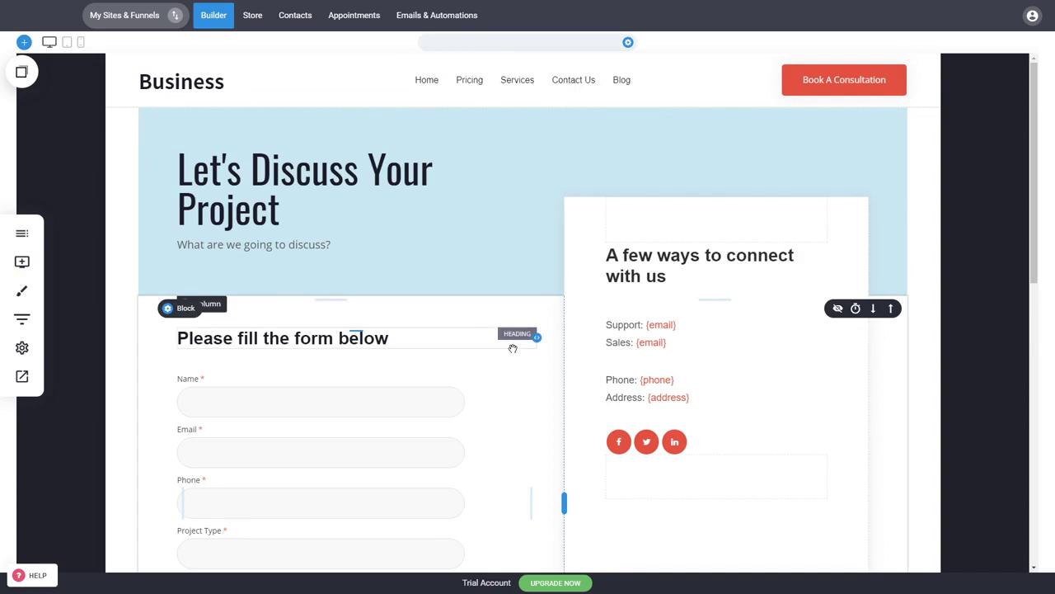
scroll(516, 354, "down", 2)
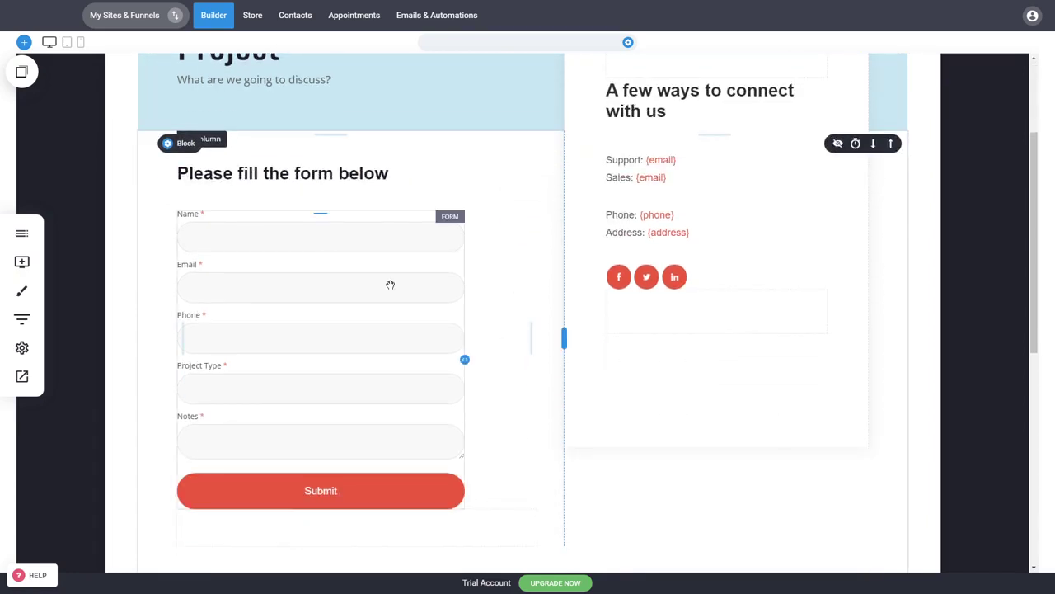
left_click(390, 284)
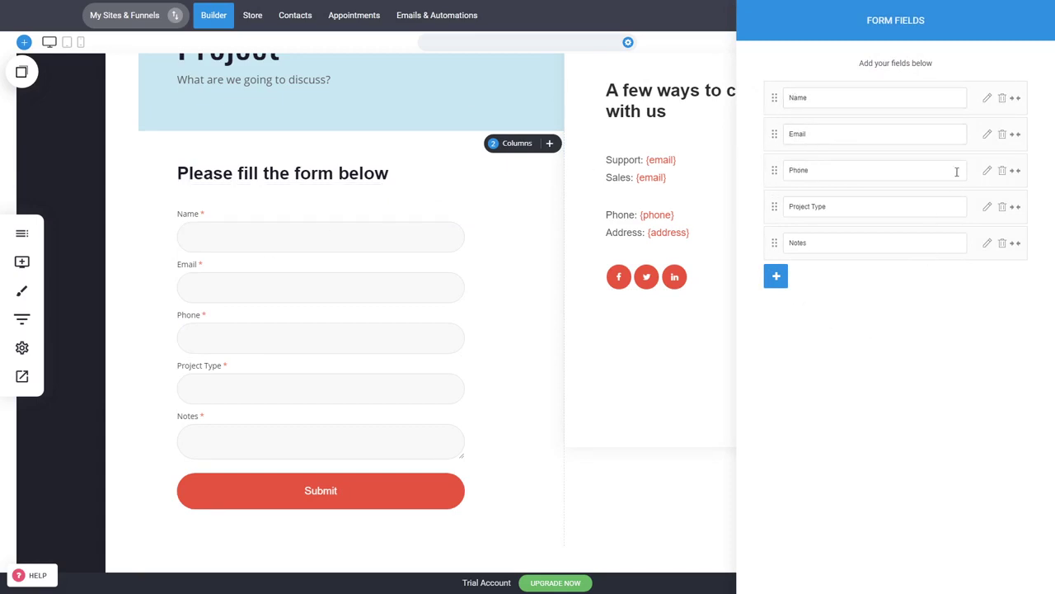
- Review the Name and Email field settings, then bring up the add-field chooser
left_click(988, 99)
left_click(989, 136)
left_click(776, 276)
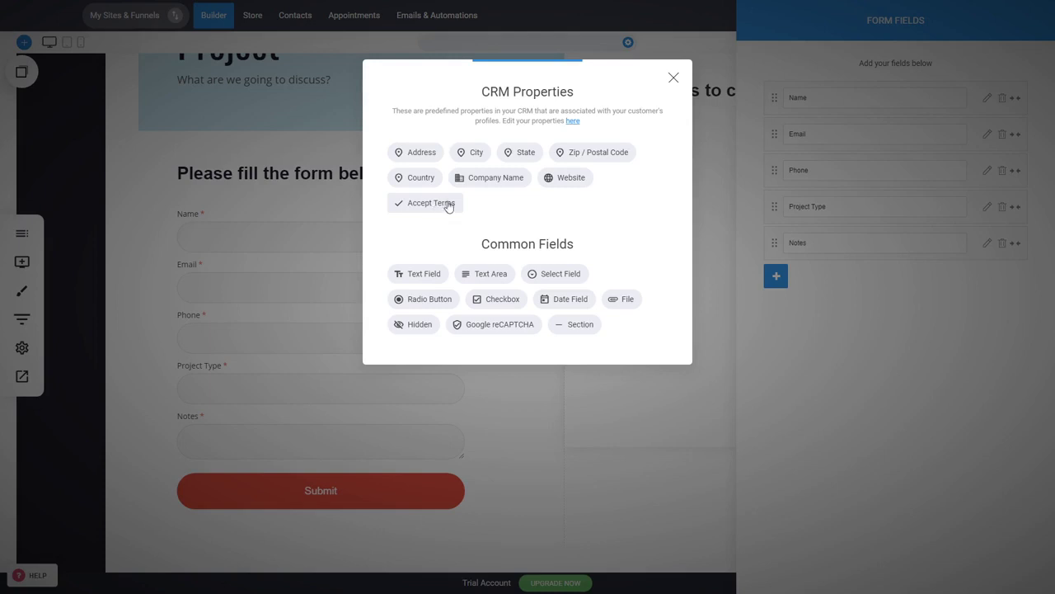
- Add a City field placed right after Phone and an Accept Terms checkbox at the end
left_click(468, 157)
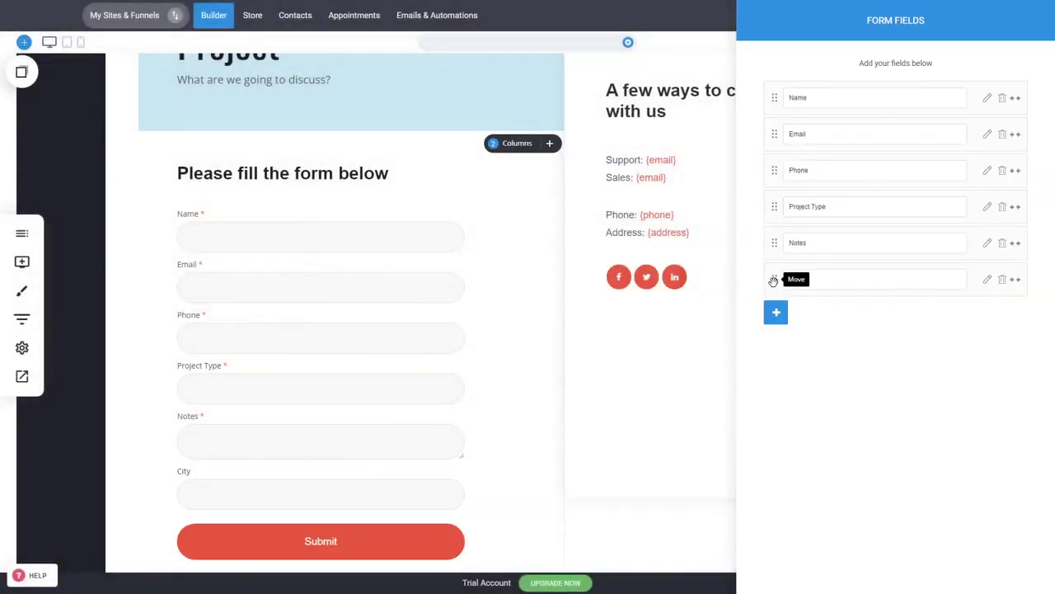
left_click_drag(773, 281, 776, 206)
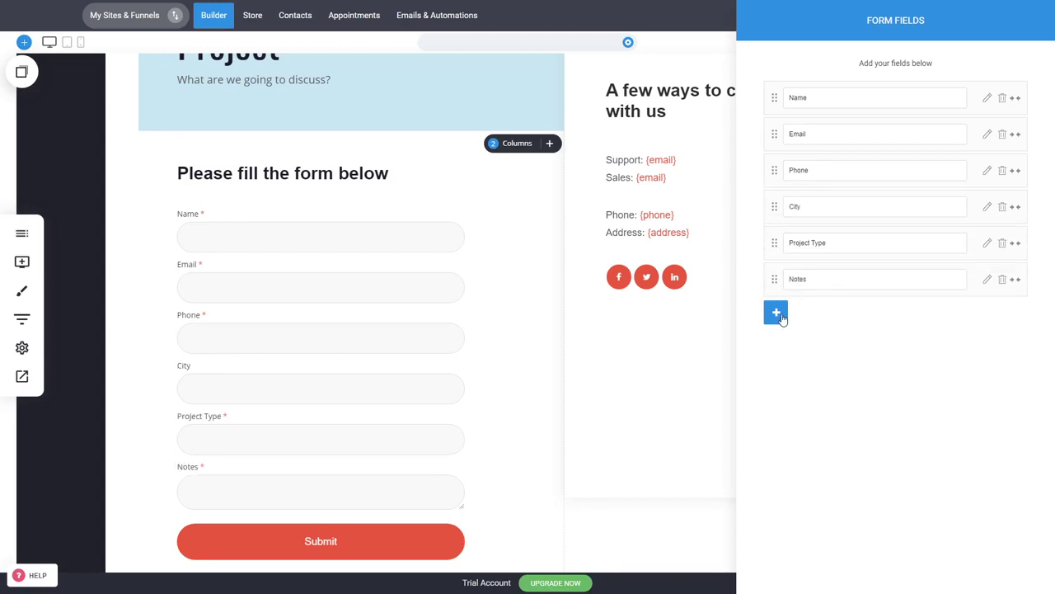
left_click(776, 313)
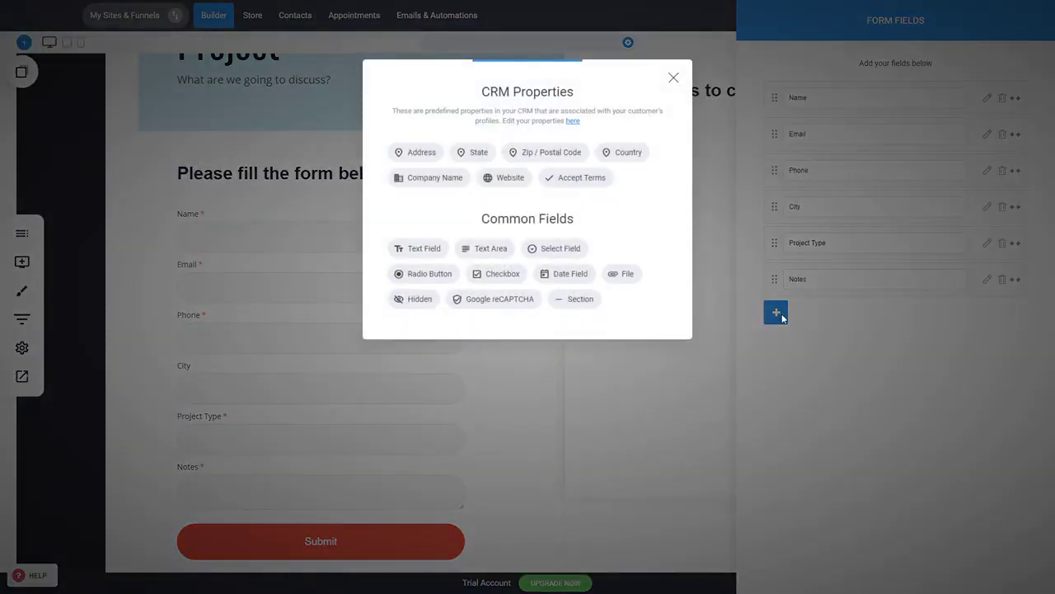
left_click(582, 178)
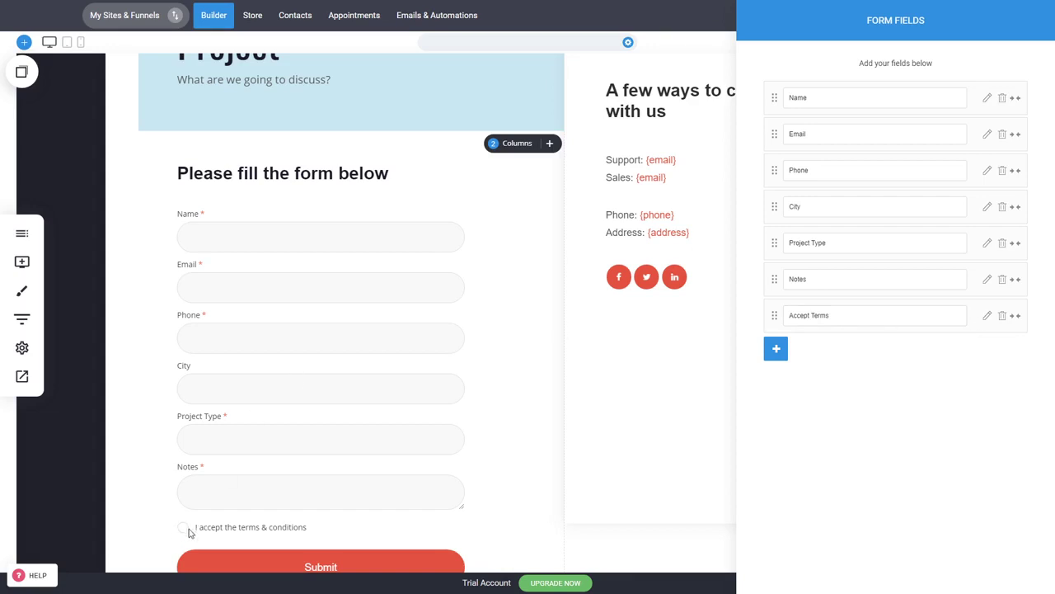
left_click(987, 316)
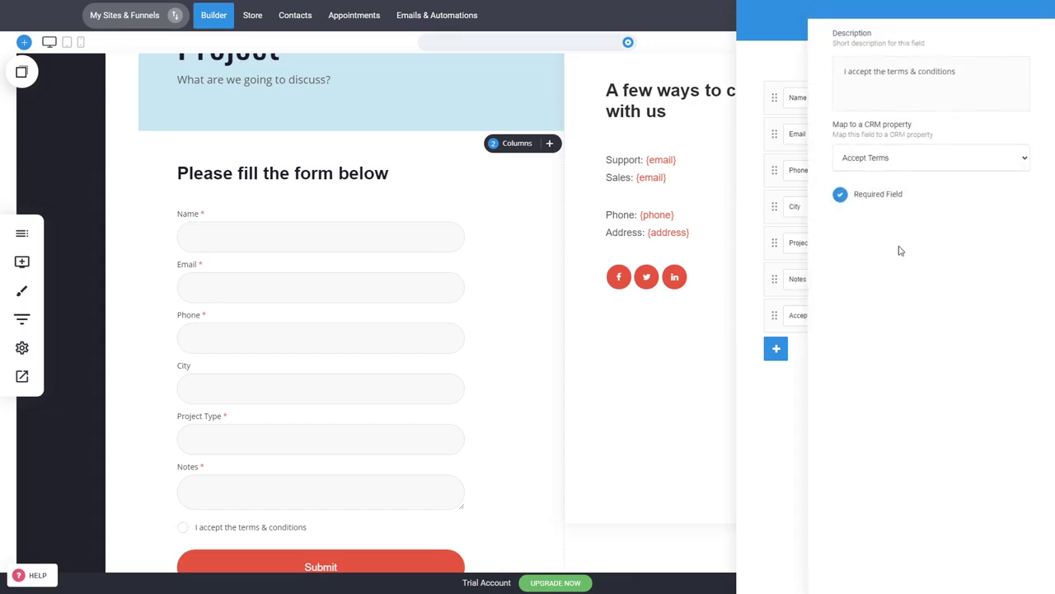
left_click(925, 72)
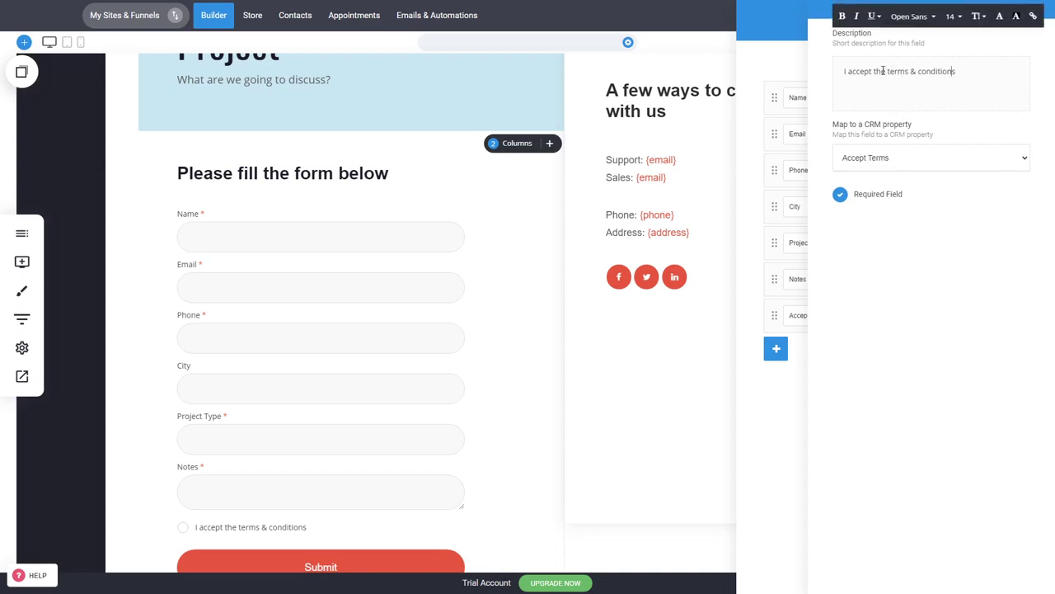
left_click_drag(887, 72, 957, 74)
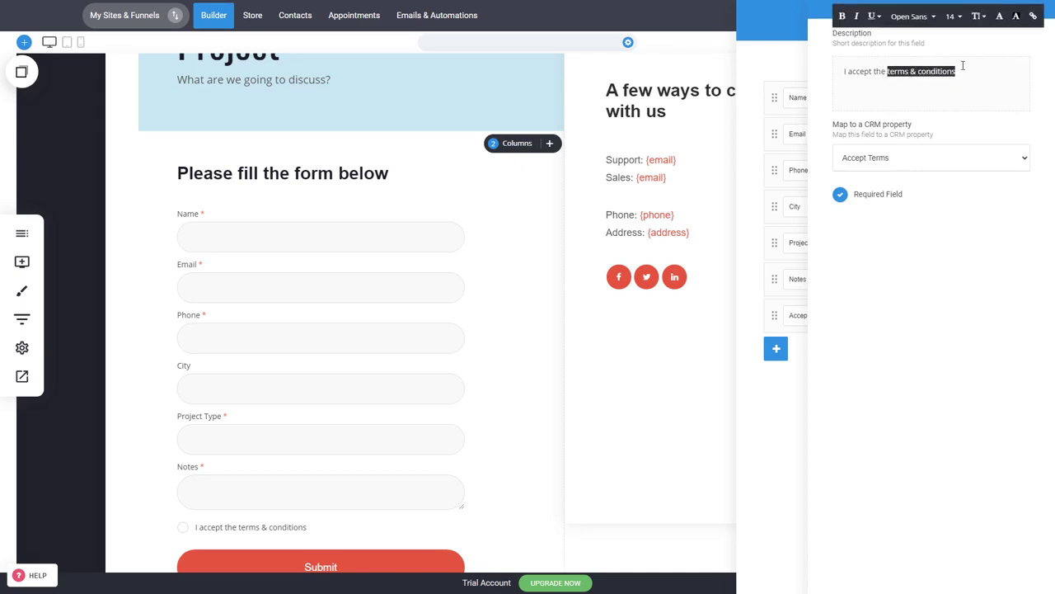
left_click(1032, 15)
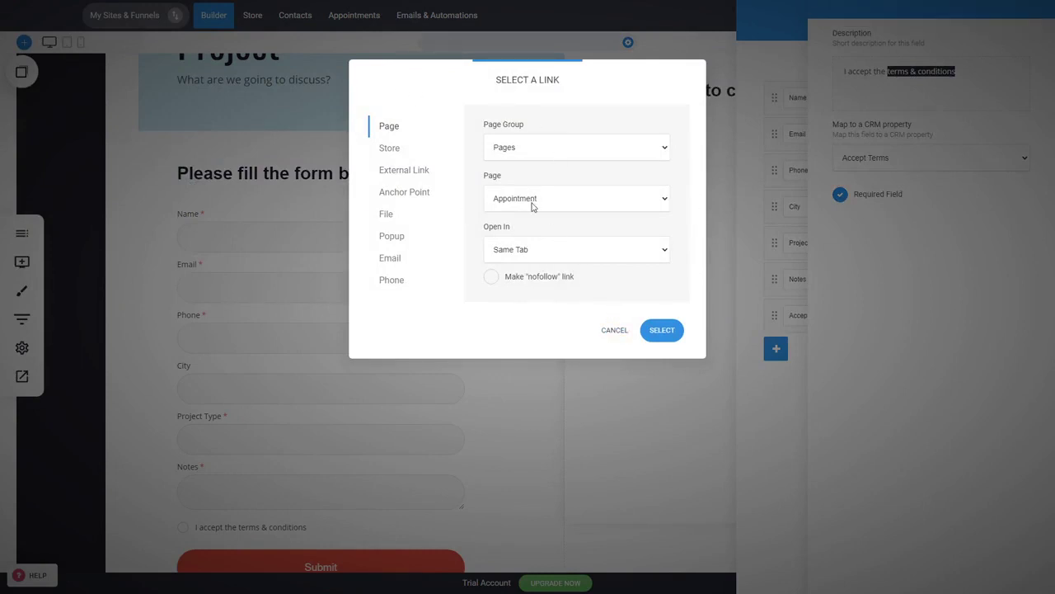
left_click(605, 330)
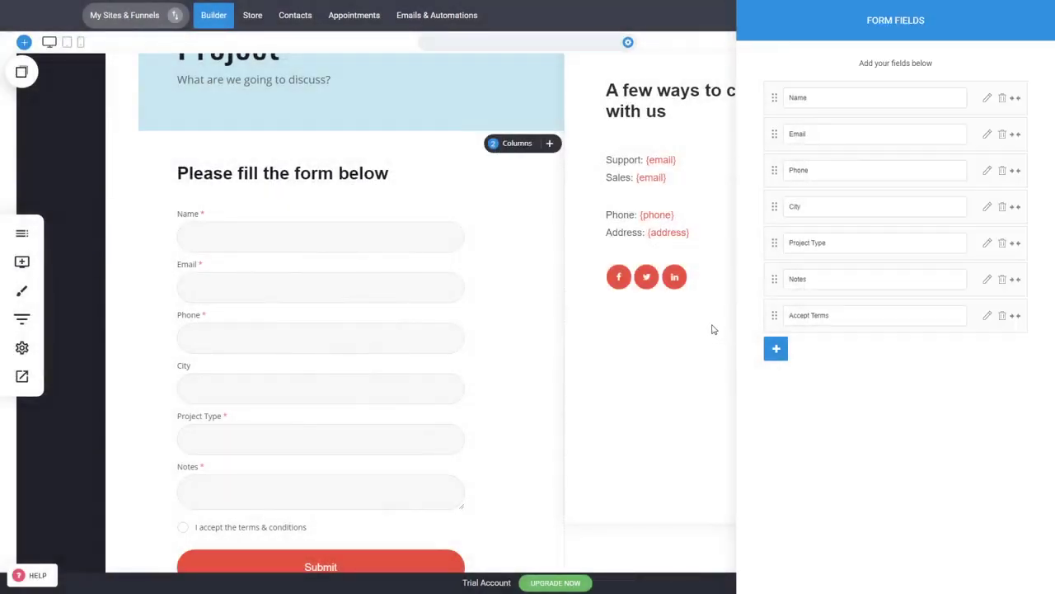
left_click(678, 384)
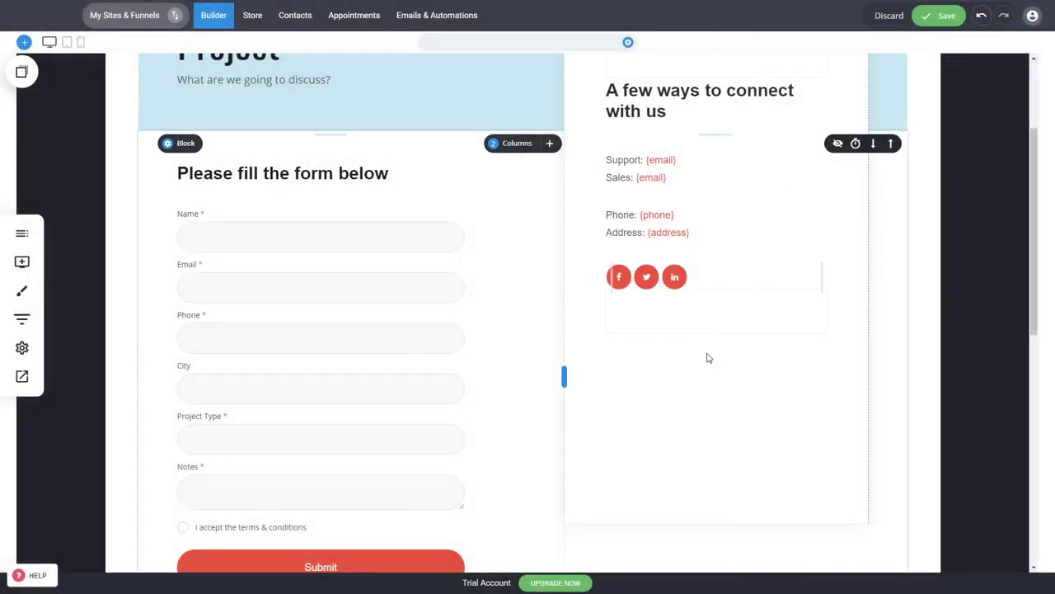
- Create a new empty page named 'Terms And Conditions' from the Pages list
left_click(21, 234)
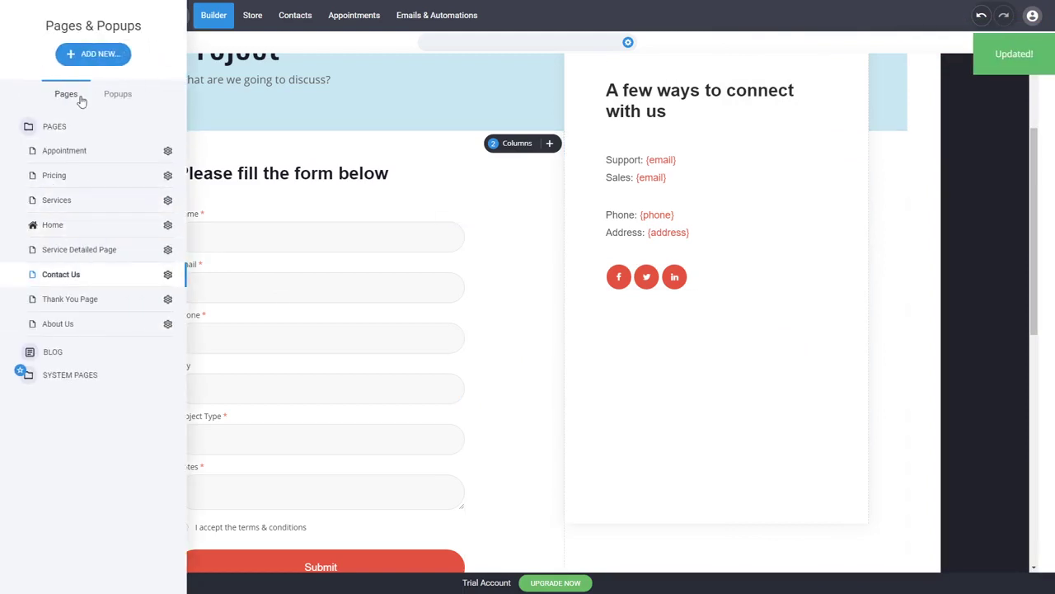
left_click(92, 52)
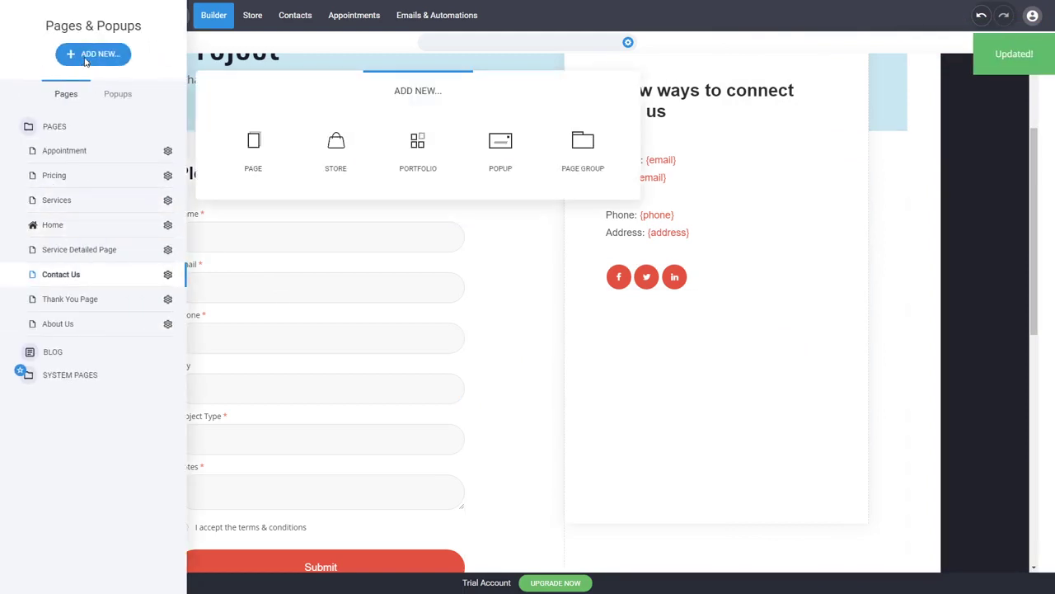
left_click(257, 165)
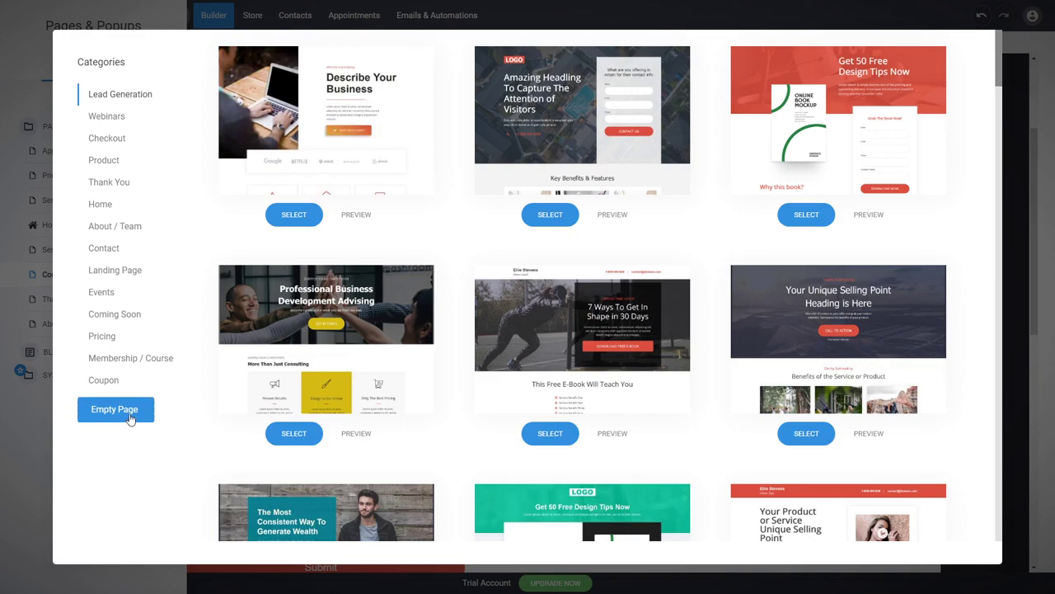
left_click(116, 409)
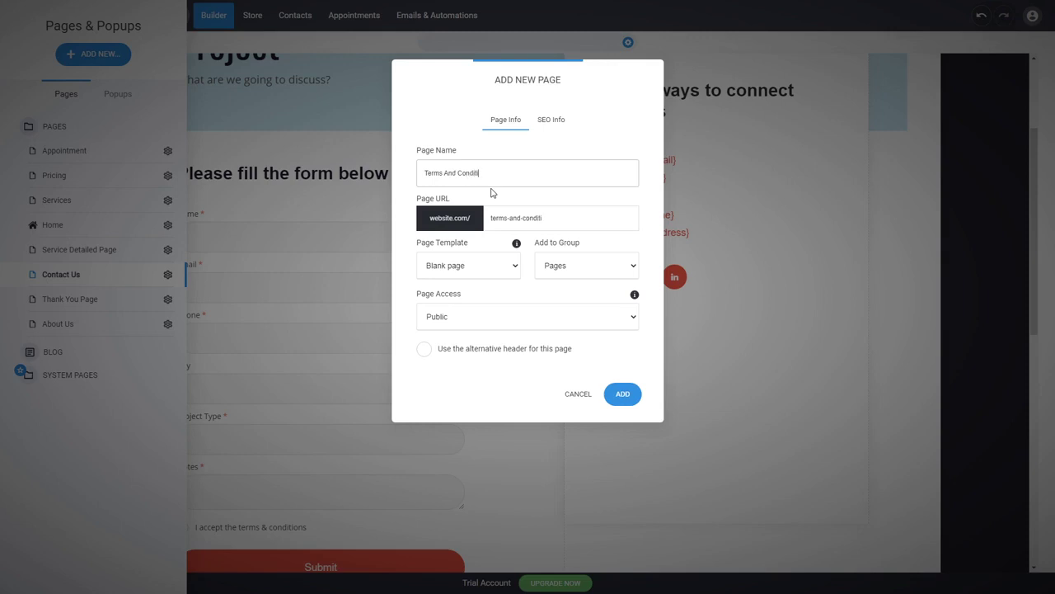
left_click(624, 393)
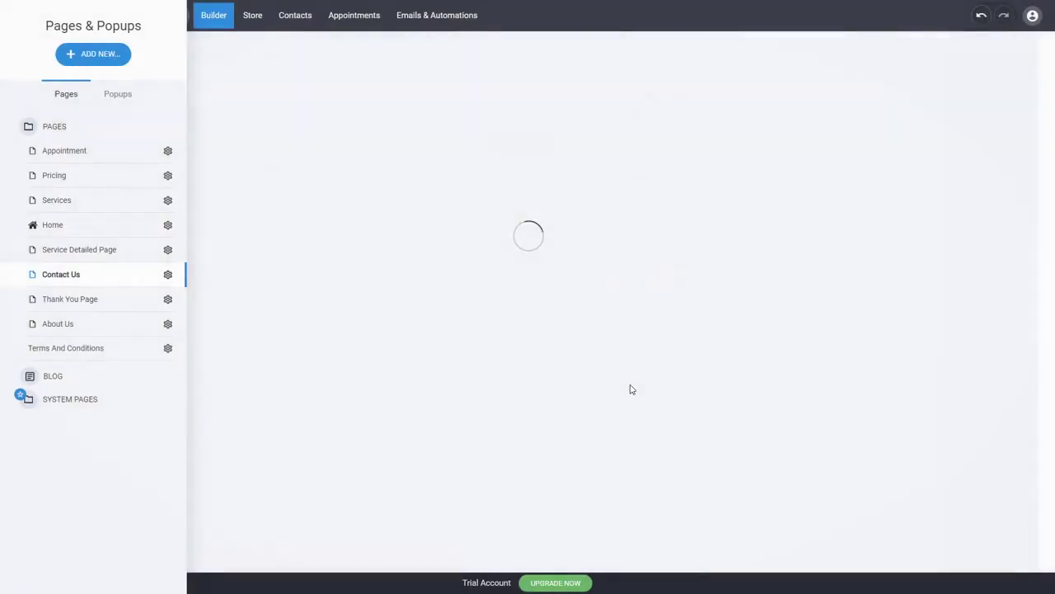
- Add a 'Terms And Conditions' heading to the new page with extra space above it
left_click(532, 206)
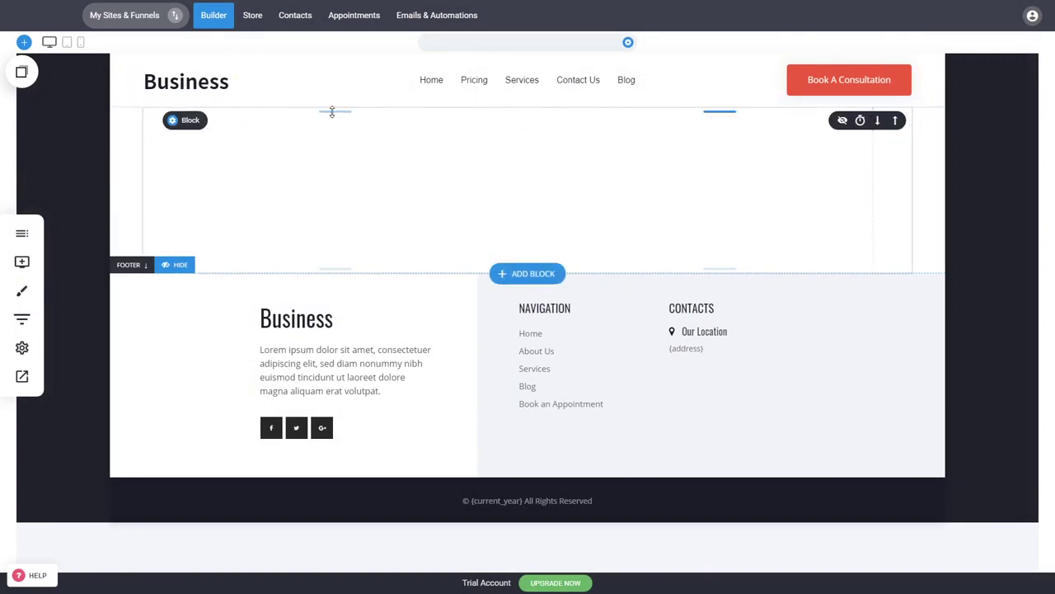
left_click(23, 262)
left_click_drag(41, 82, 473, 130)
double_click(241, 116)
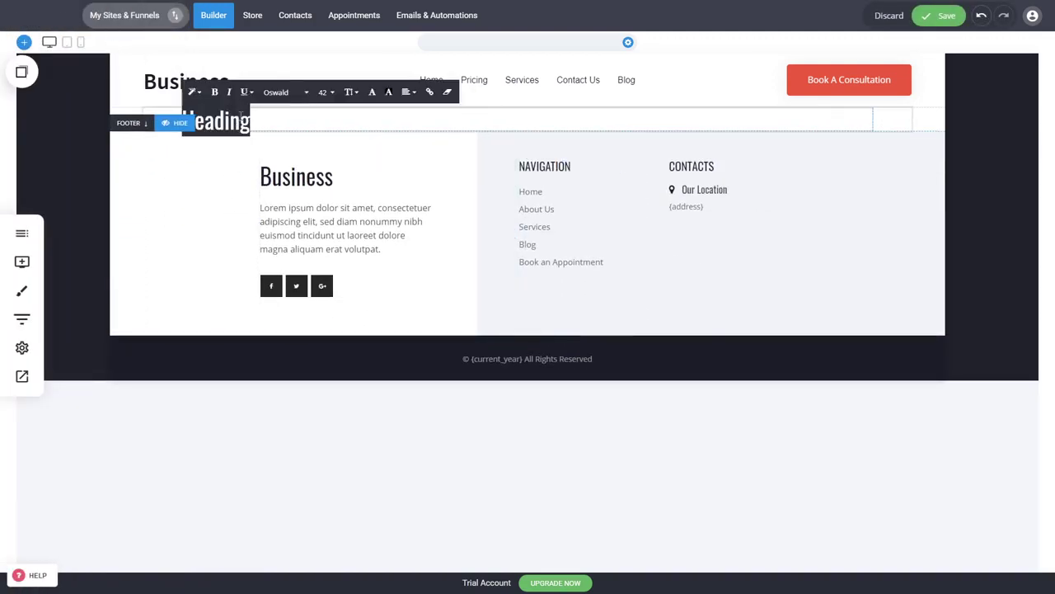
type("Terms ")
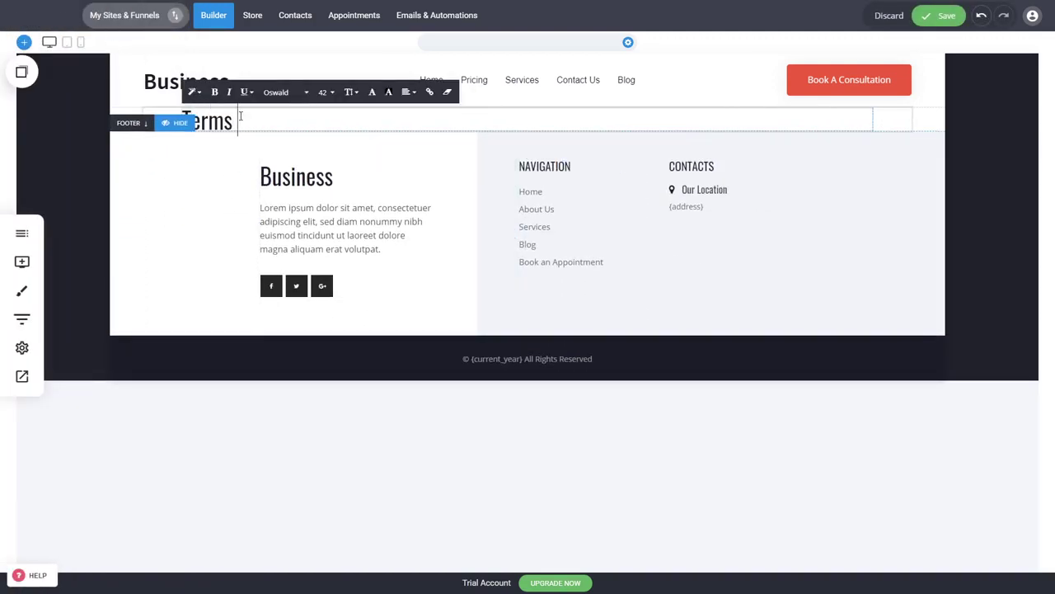
type("And Conditions")
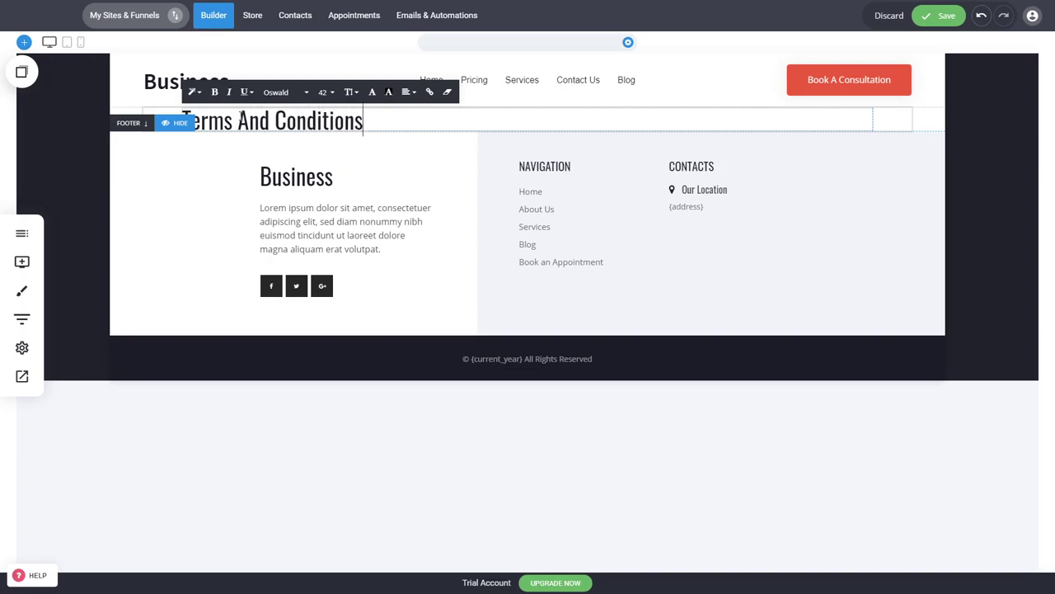
left_click(58, 175)
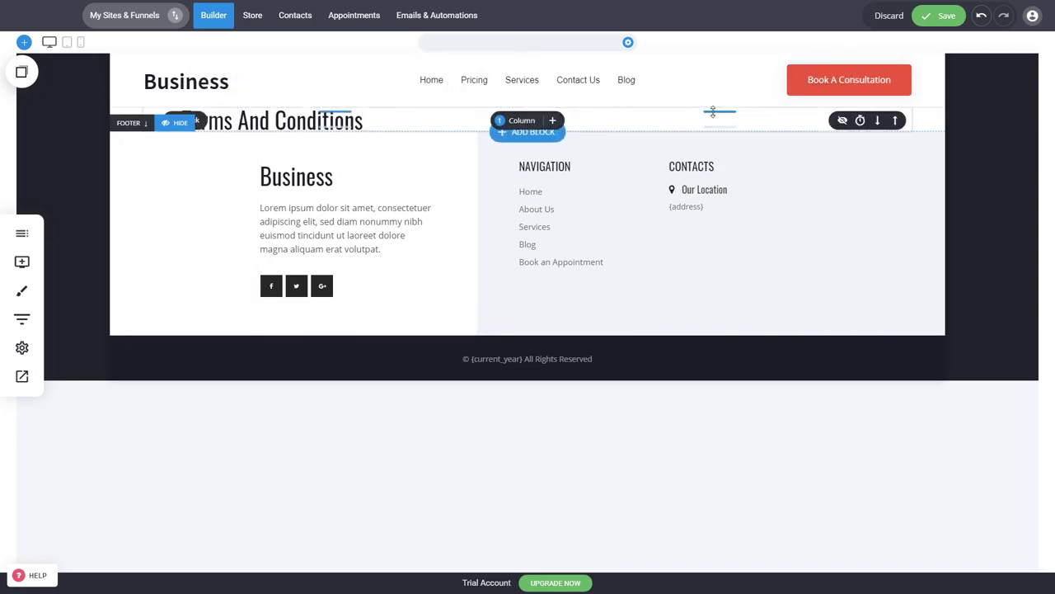
left_click_drag(712, 111, 717, 183)
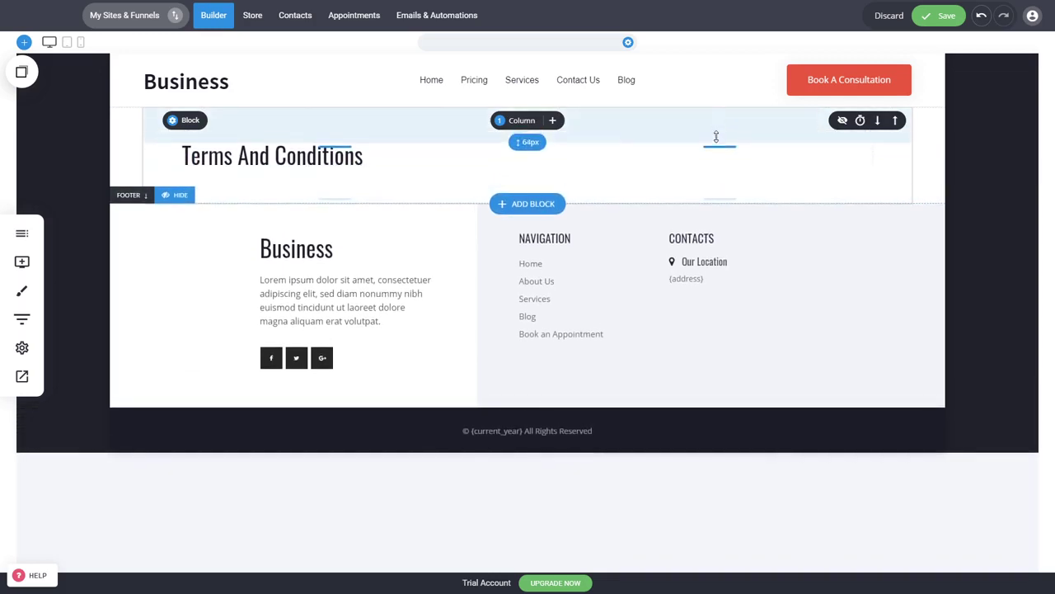
- Place a placeholder text paragraph under the heading and save the page with Ctrl+S
left_click(22, 261)
left_click_drag(89, 121, 378, 180)
left_click(965, 224)
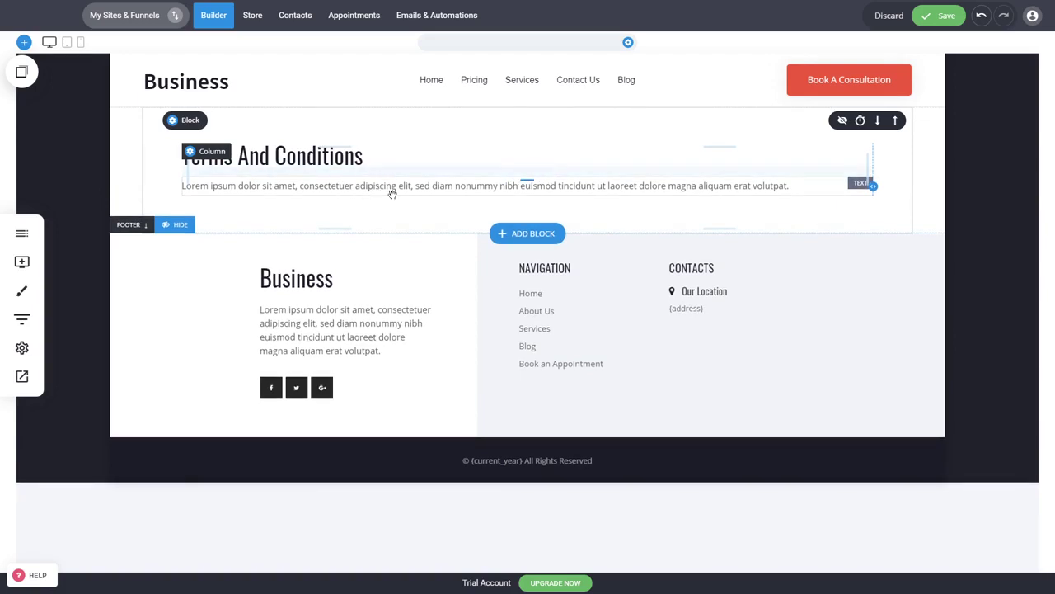
left_click_drag(373, 134, 377, 141)
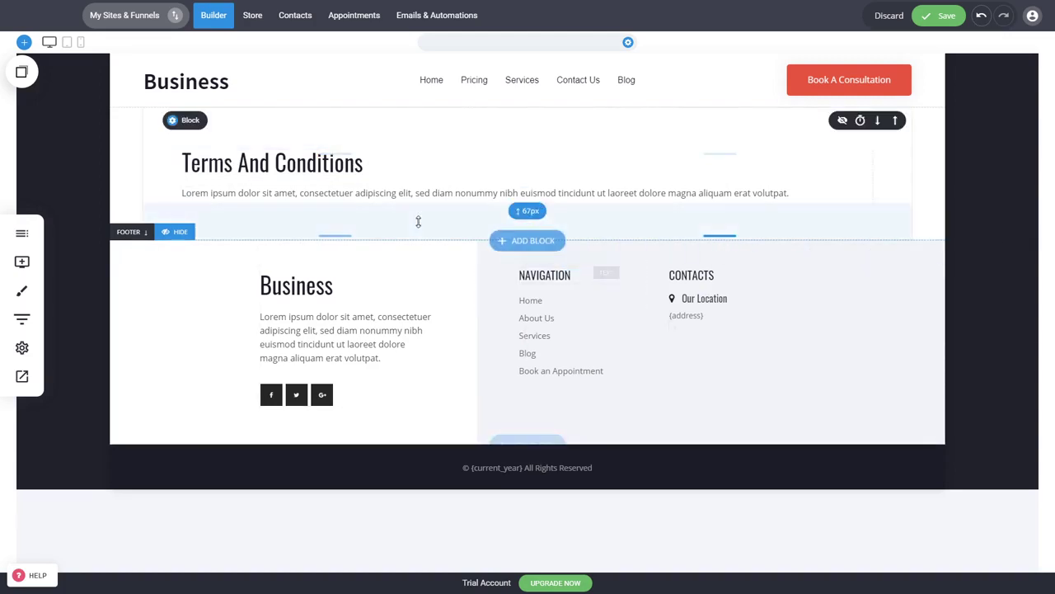
key("ctrl+s")
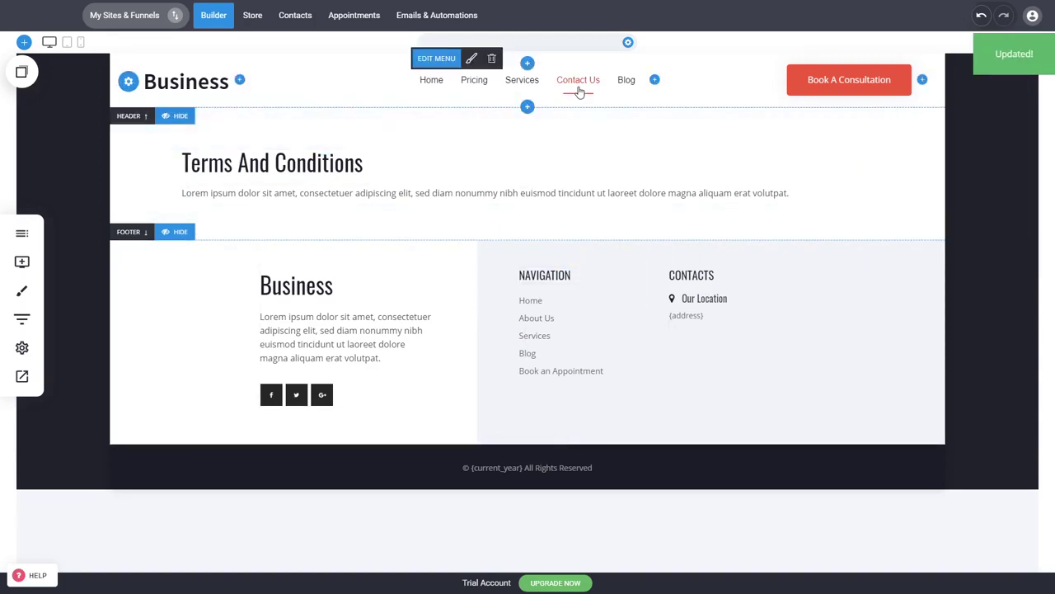
- Link the Accept Terms words 'terms & conditions' to the Terms And Conditions page
left_click(578, 79)
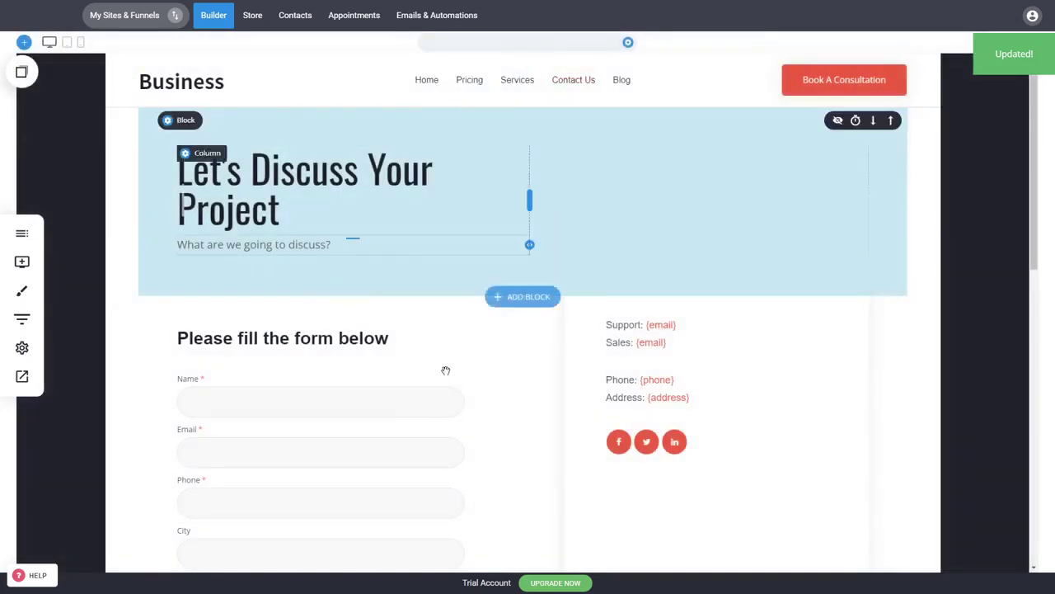
left_click(404, 425)
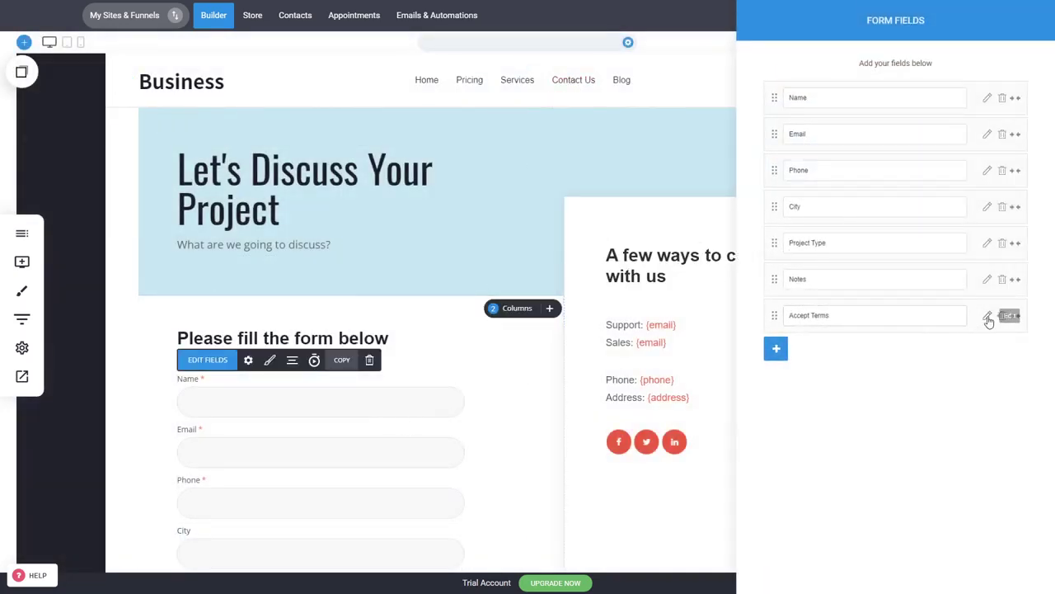
left_click(988, 316)
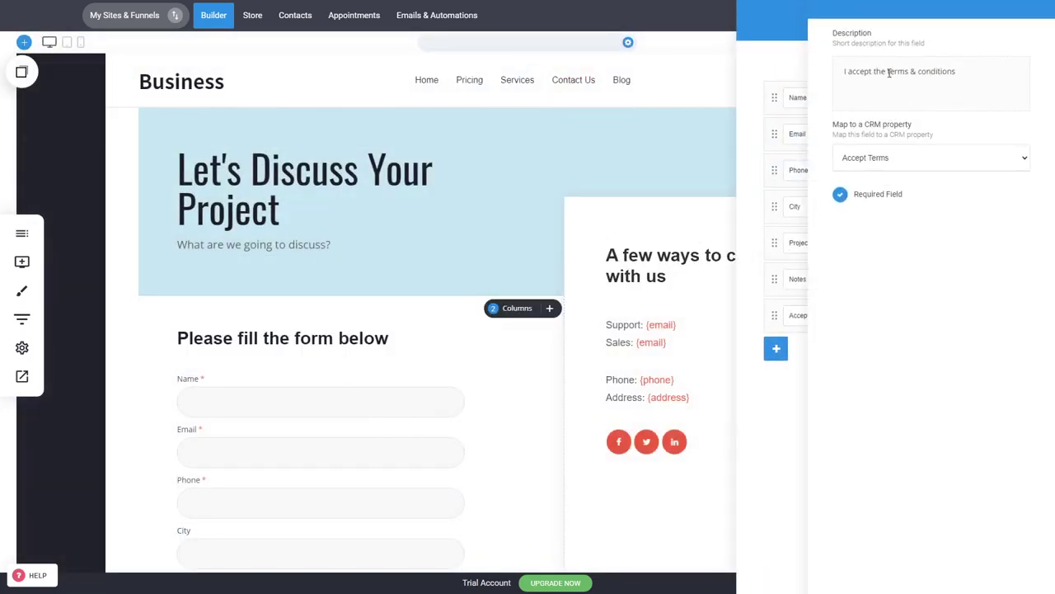
left_click_drag(888, 72, 959, 71)
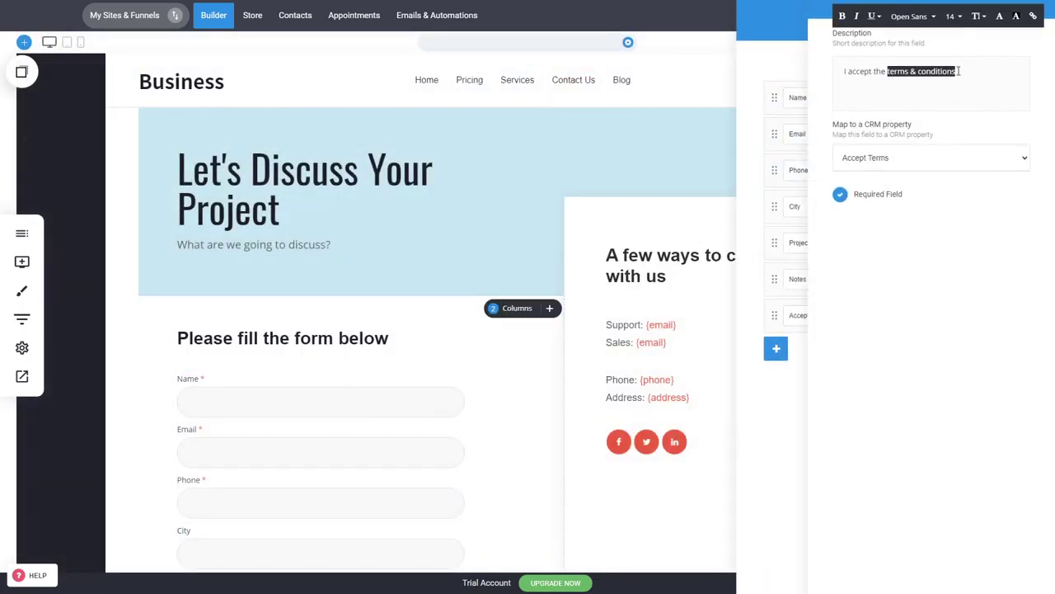
left_click(1034, 18)
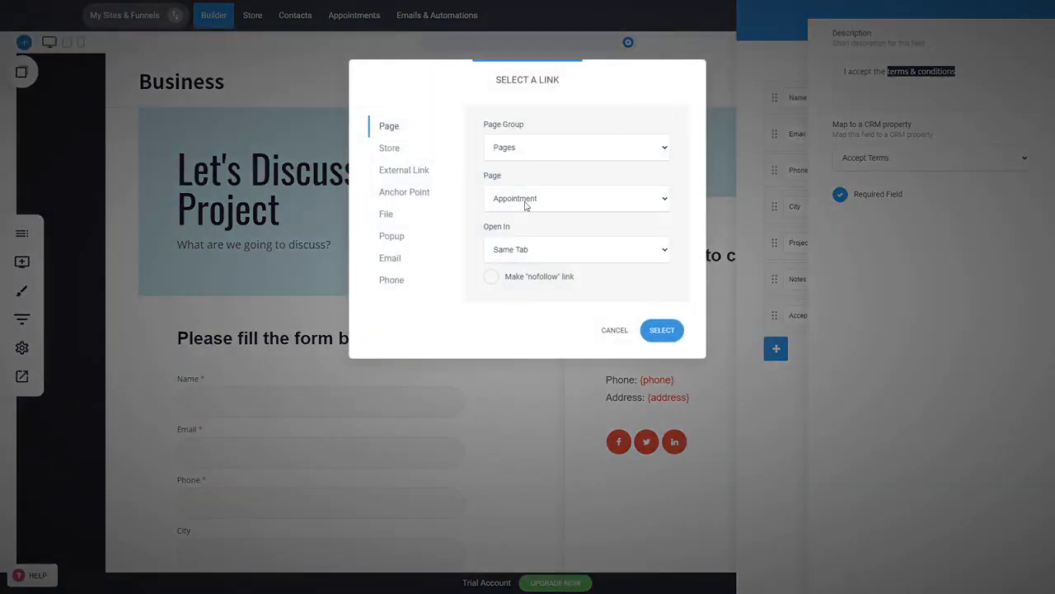
left_click(511, 296)
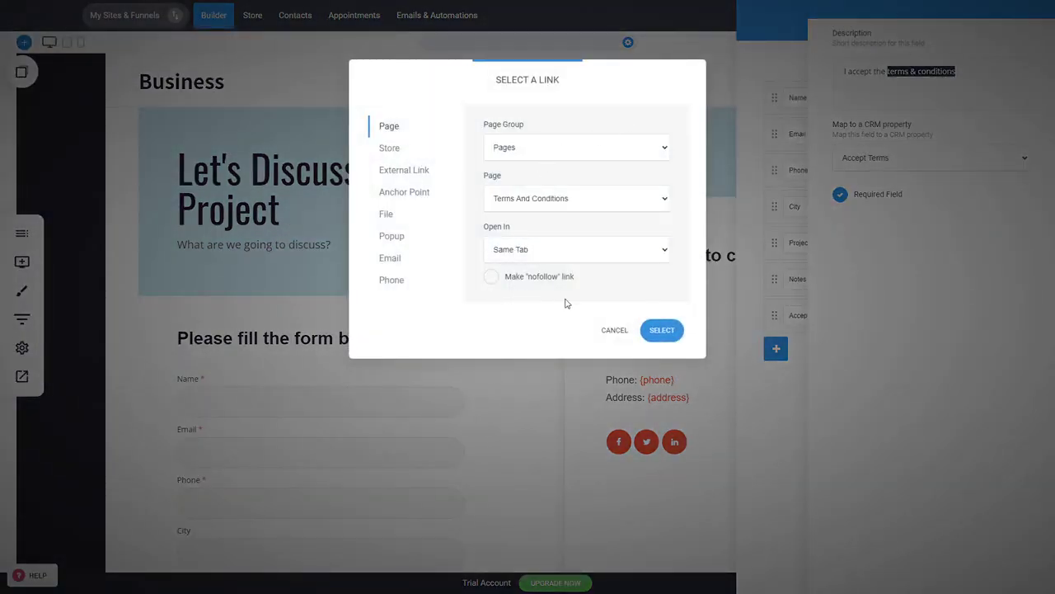
left_click(664, 331)
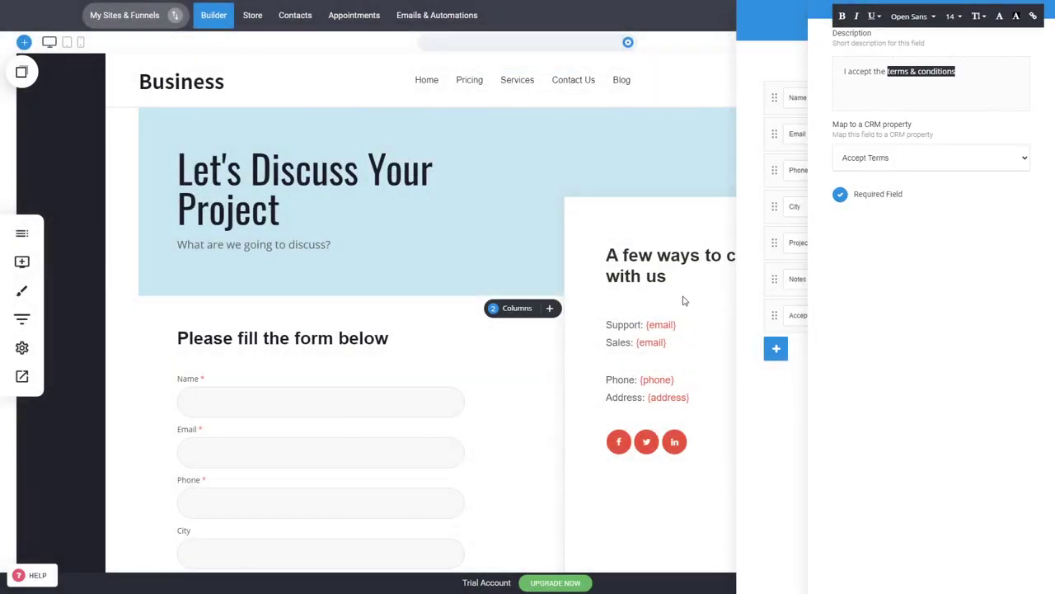
- Close the field editors and save the Contact Us page
left_click(594, 299)
left_click(612, 294)
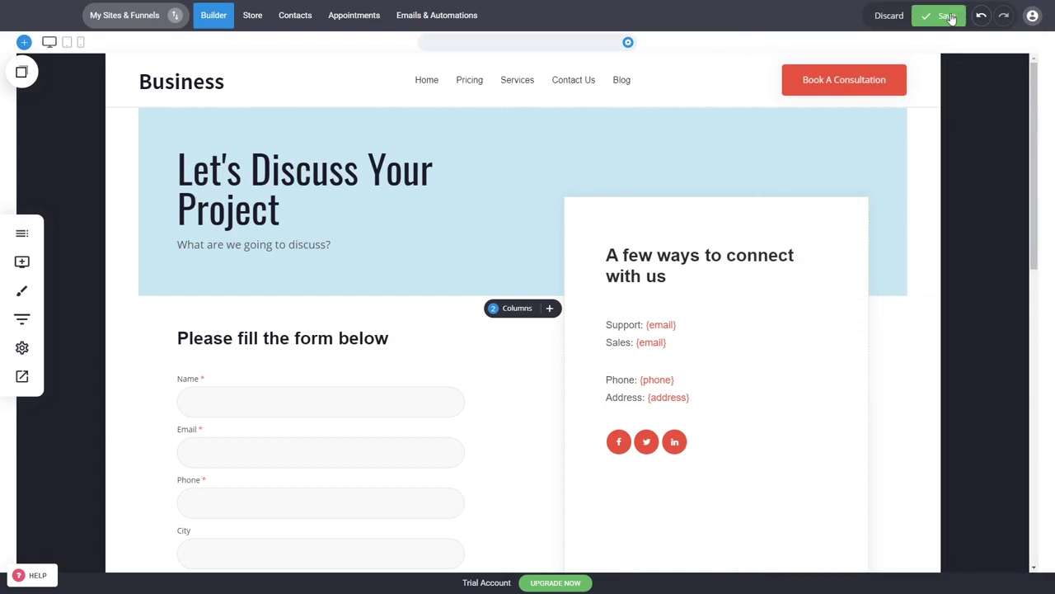
left_click(954, 14)
scroll(299, 436, "down", 4)
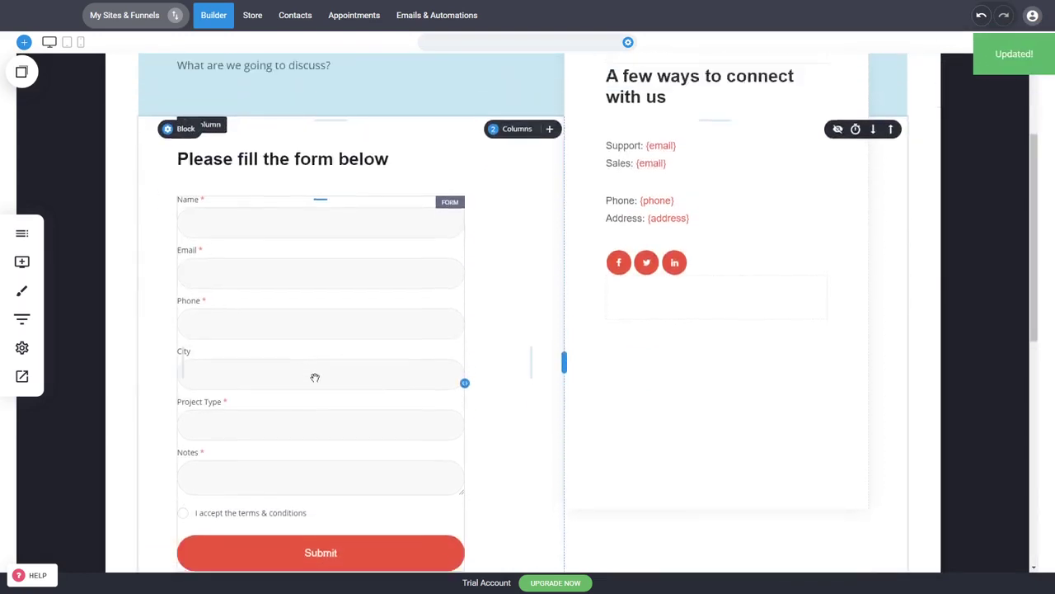
scroll(263, 412, "up", 1)
scroll(295, 324, "down", 2)
scroll(295, 324, "up", 1)
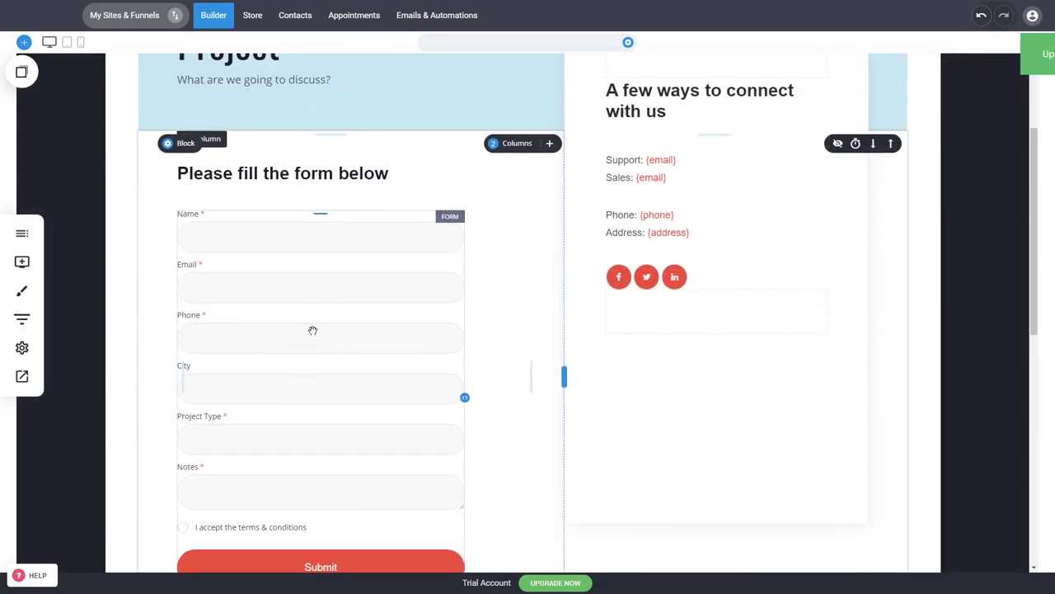
- Make Name, Email, Phone and City half width, pairing Name with Email and Phone with City
left_click(317, 328)
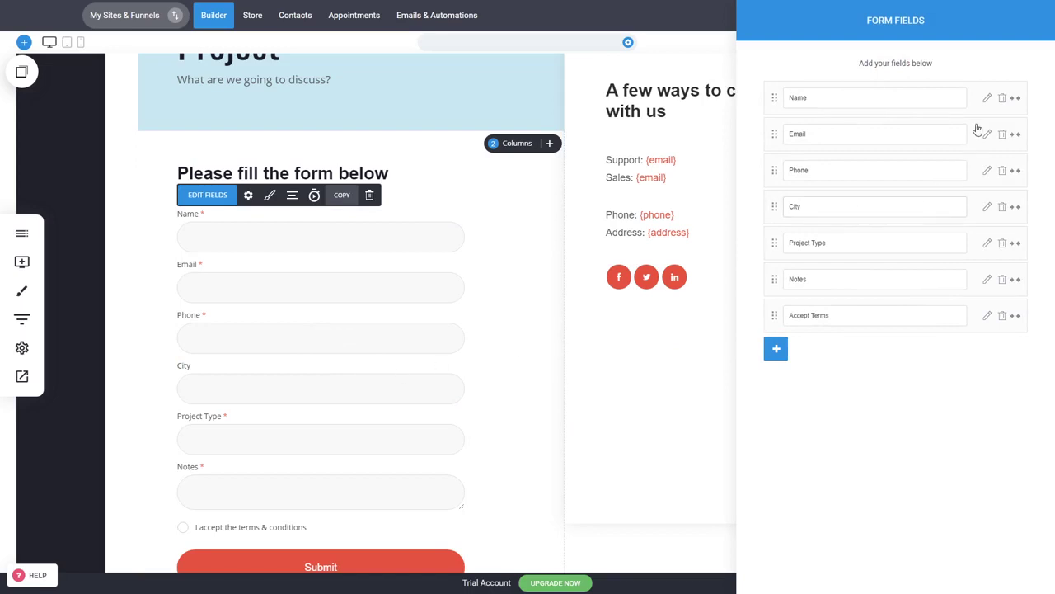
left_click(1015, 98)
left_click(1015, 136)
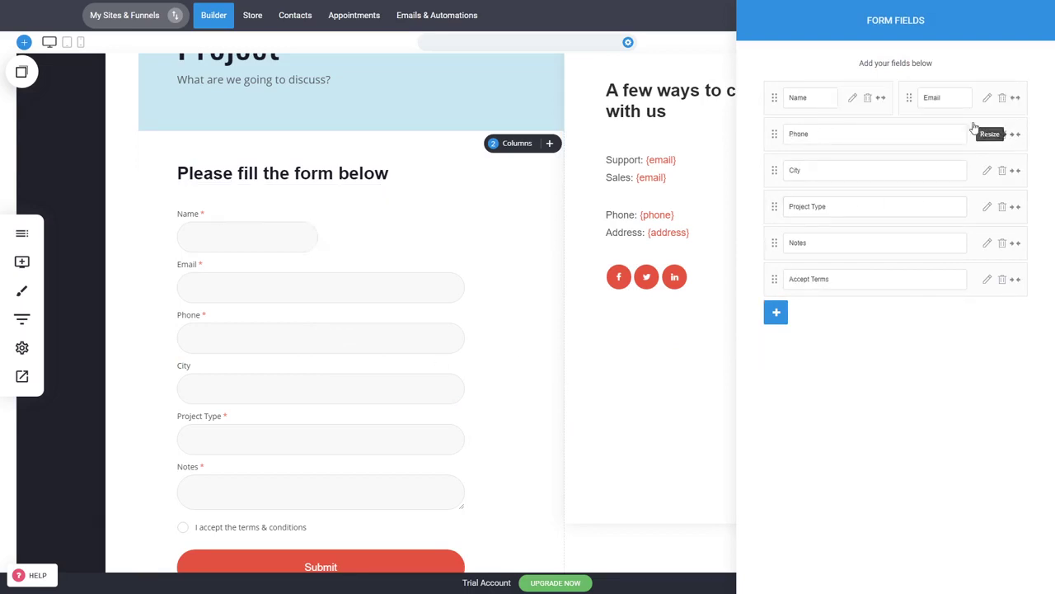
left_click(1016, 136)
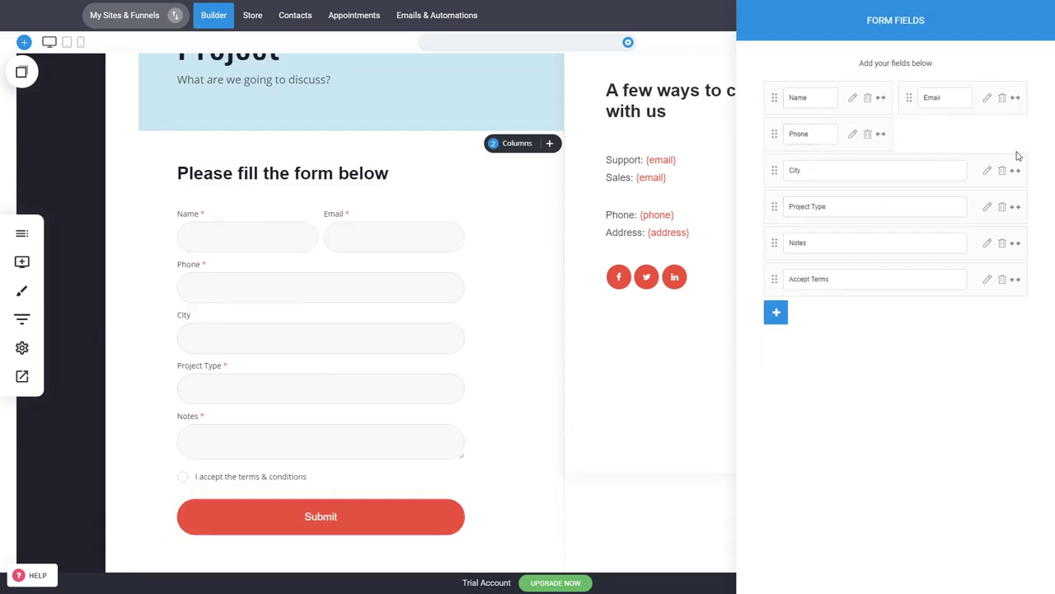
left_click(1016, 171)
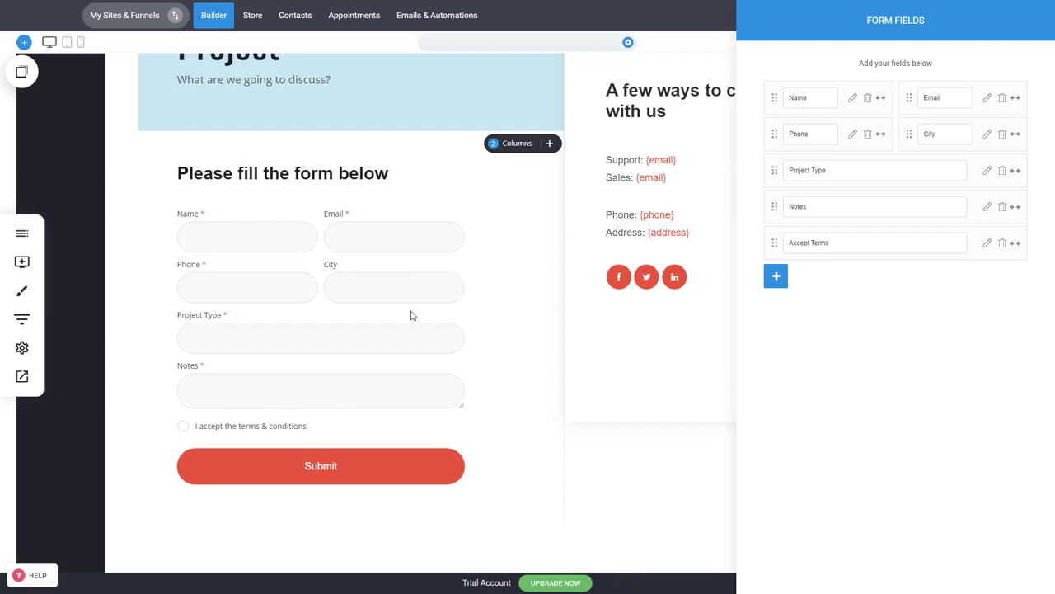
- Style the form labels and fields in Oswald at 17px with a 4px border radius
left_click(613, 333)
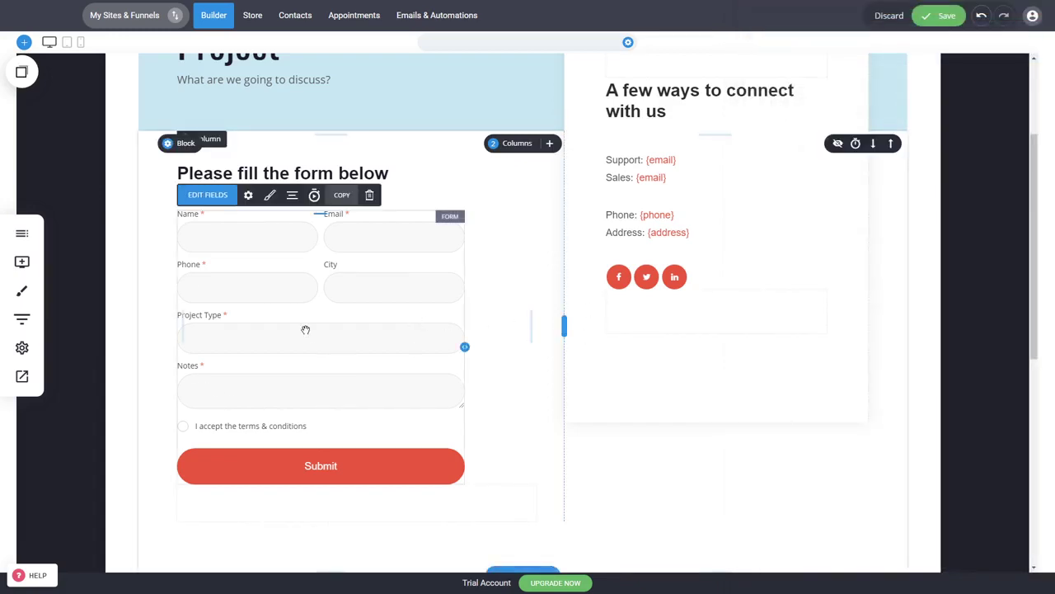
left_click(270, 197)
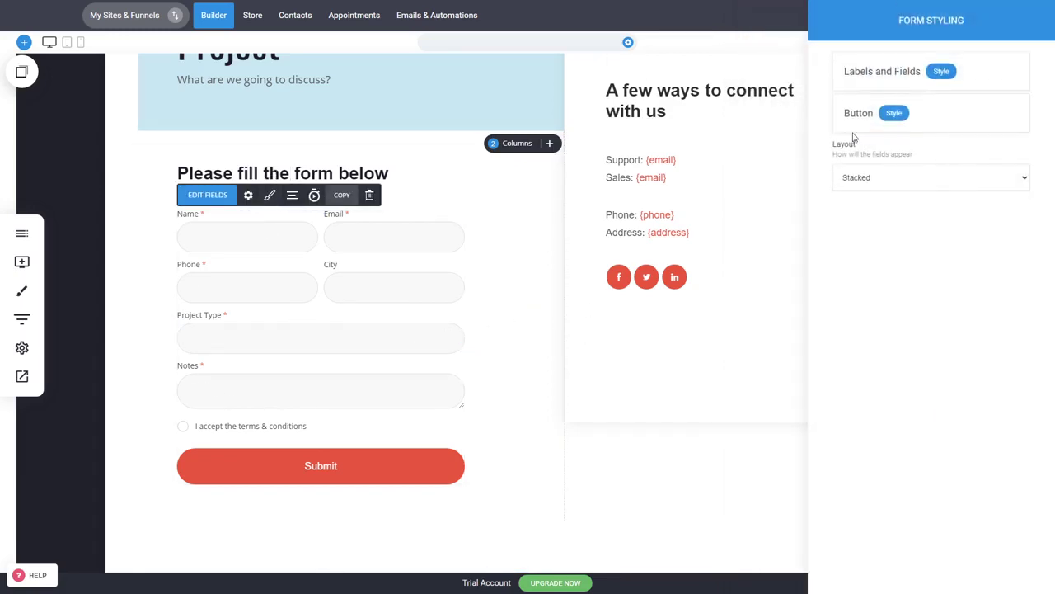
left_click(942, 72)
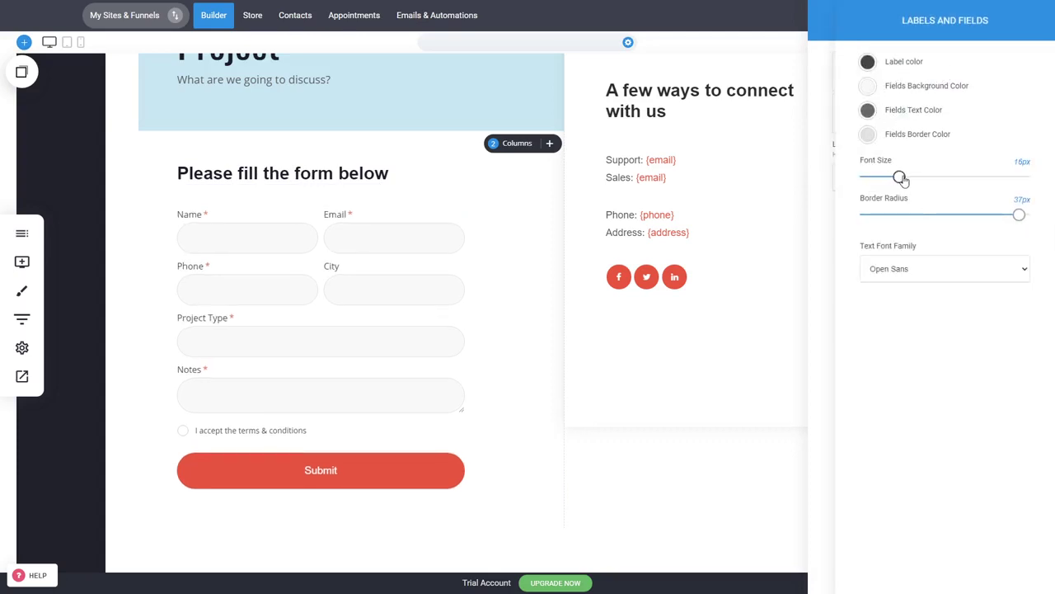
left_click_drag(899, 179, 901, 181)
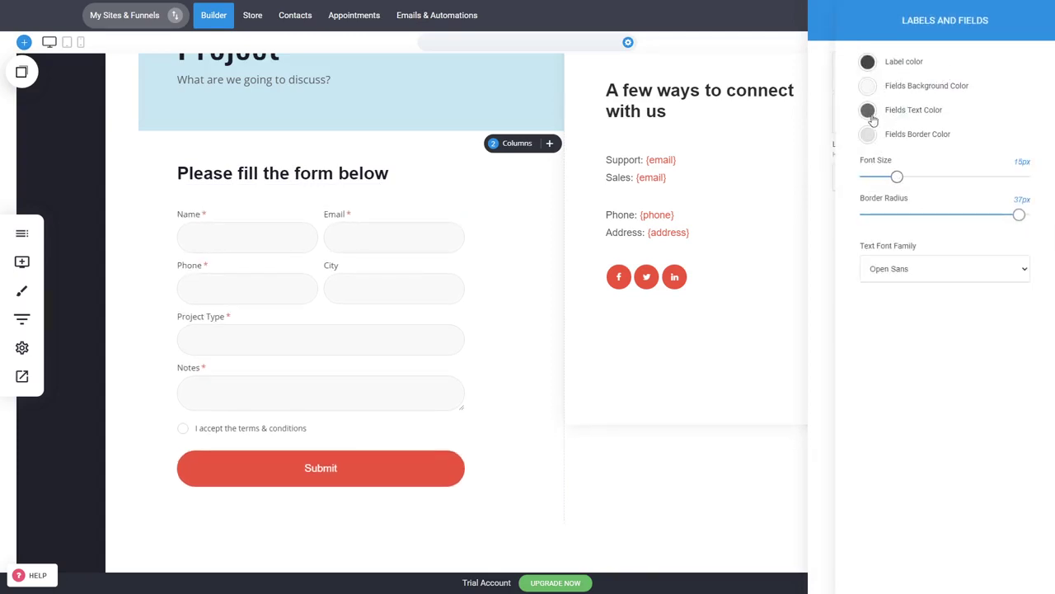
left_click(896, 314)
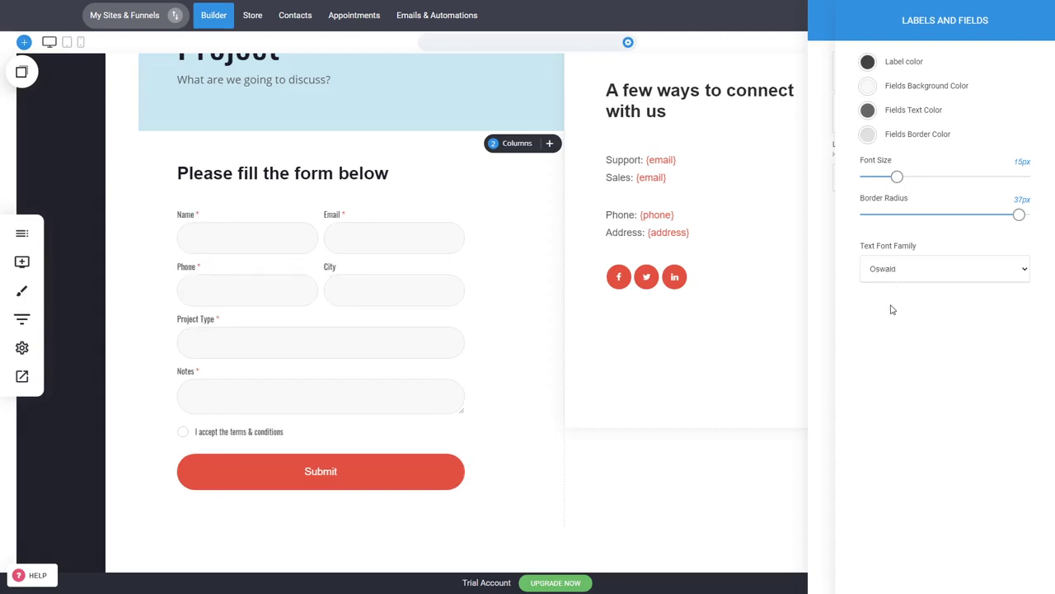
left_click_drag(899, 180, 902, 177)
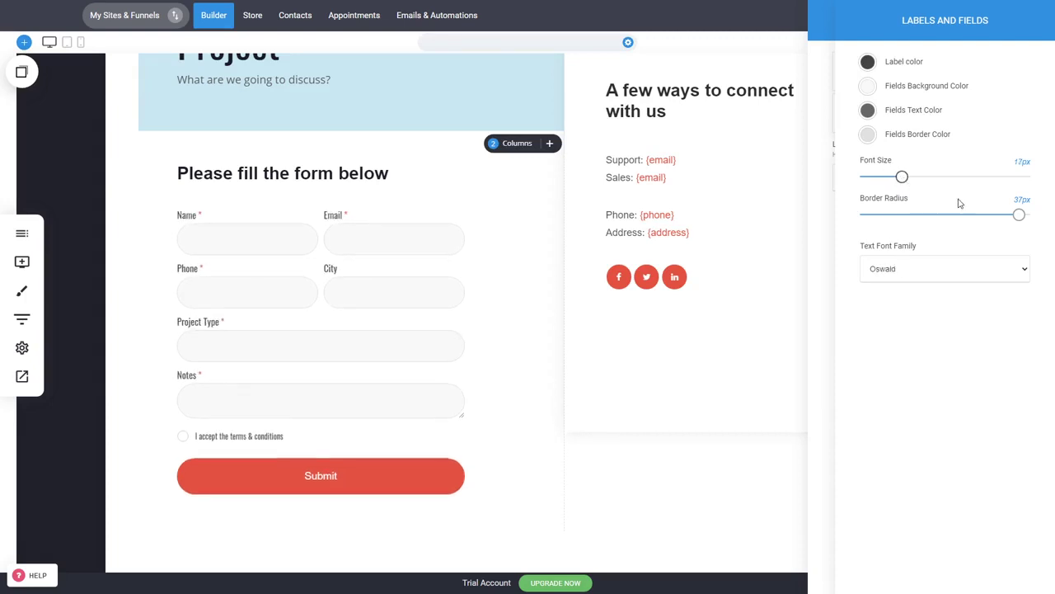
left_click_drag(1019, 215, 878, 217)
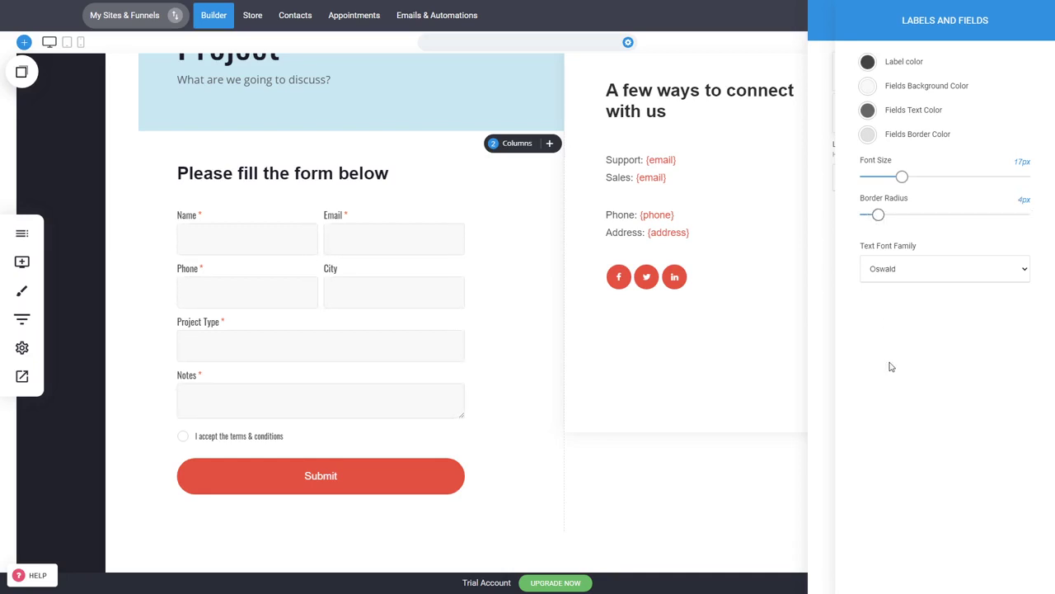
left_click(794, 349)
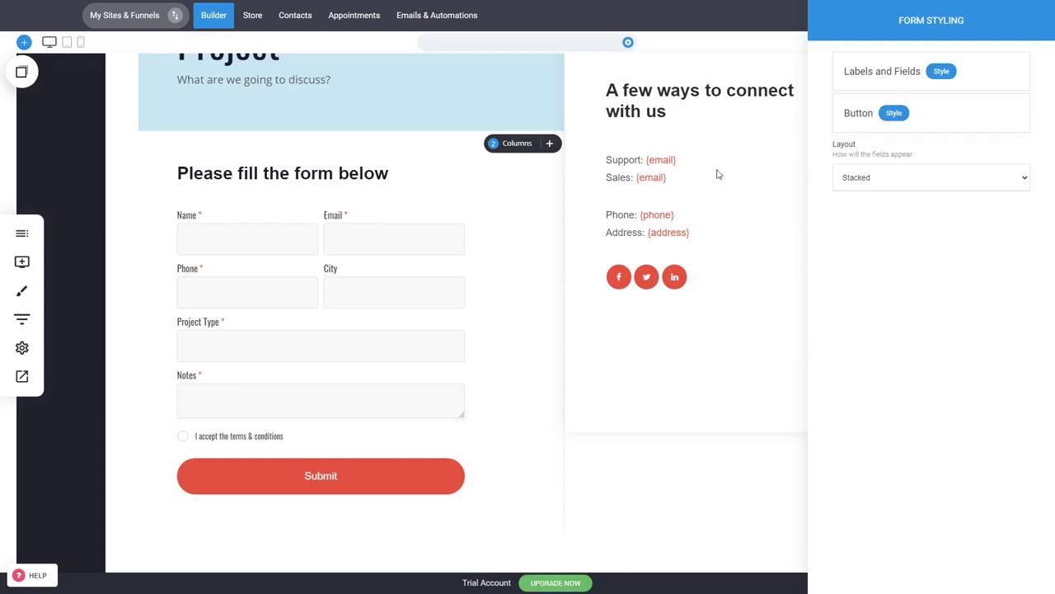
- Open the contact form settings and check that submissions redirect to the Thank You Page
left_click(711, 286)
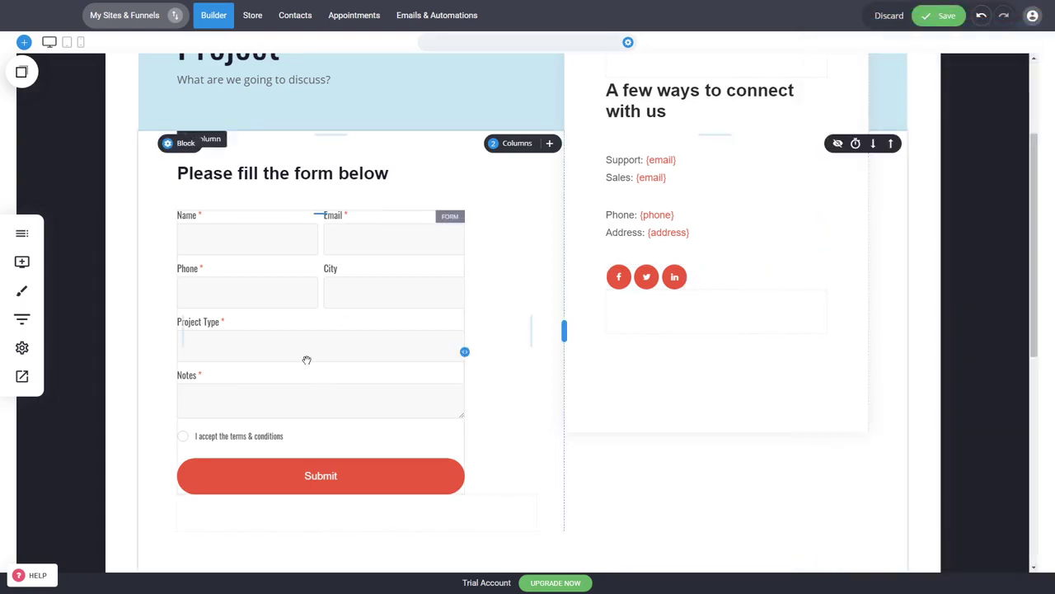
left_click(248, 198)
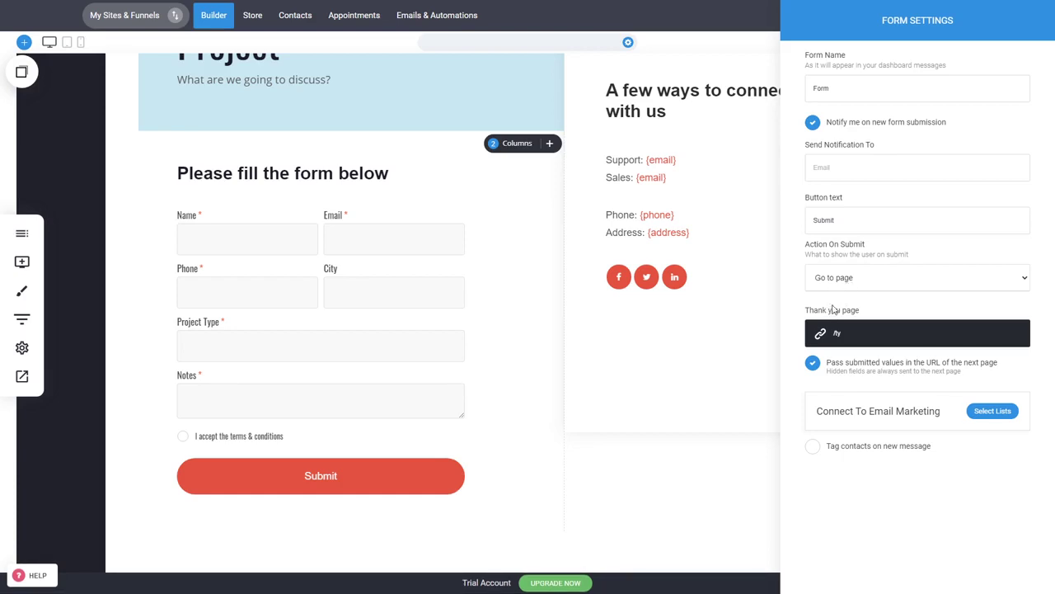
left_click(835, 335)
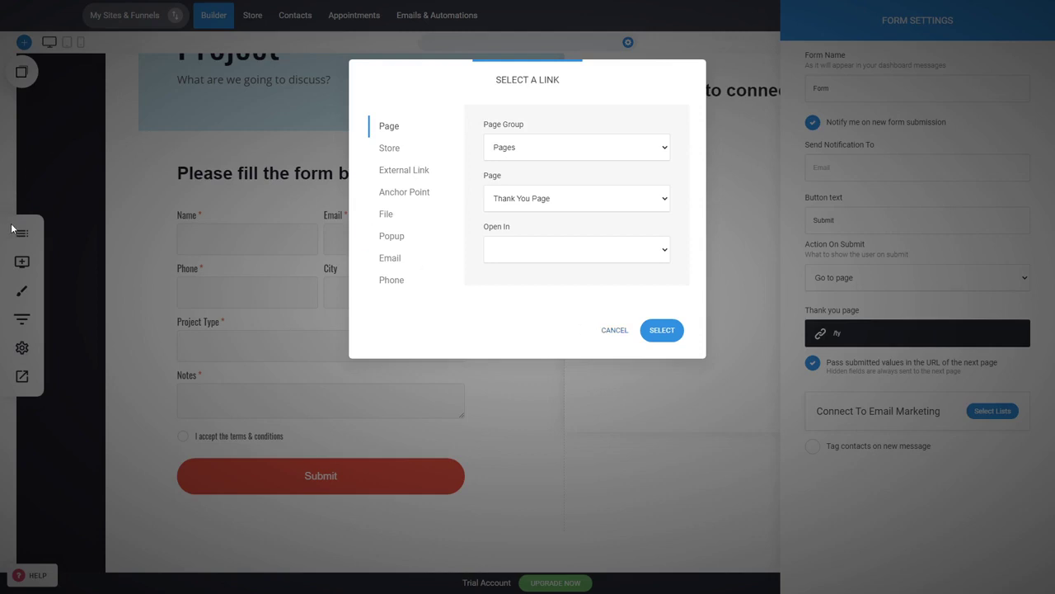
left_click(608, 331)
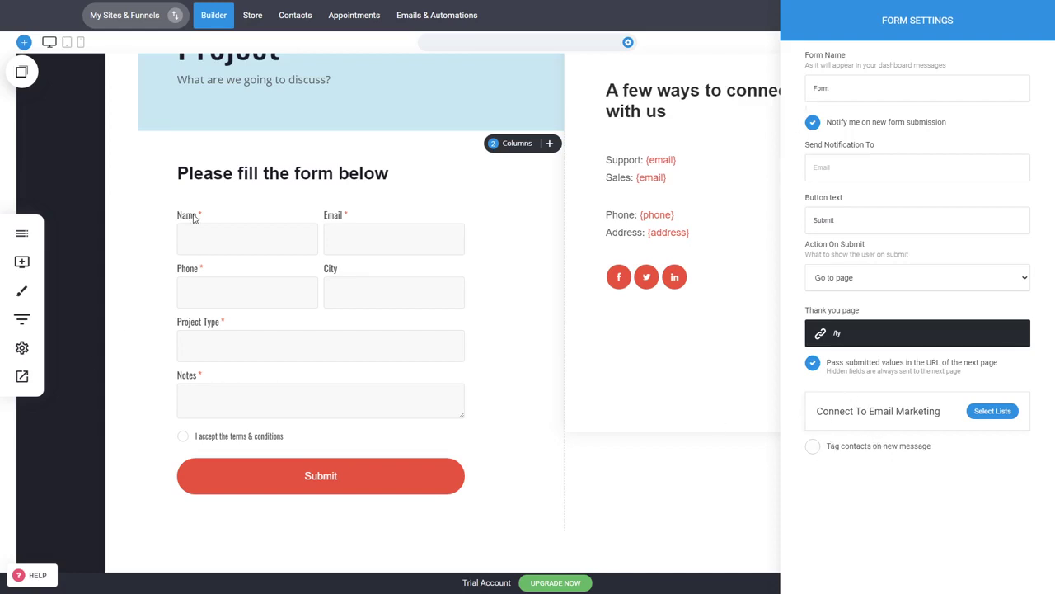
- Enable 'Tag contacts on new message' with the tag 'contact us user'
left_click(834, 452)
left_click(862, 473)
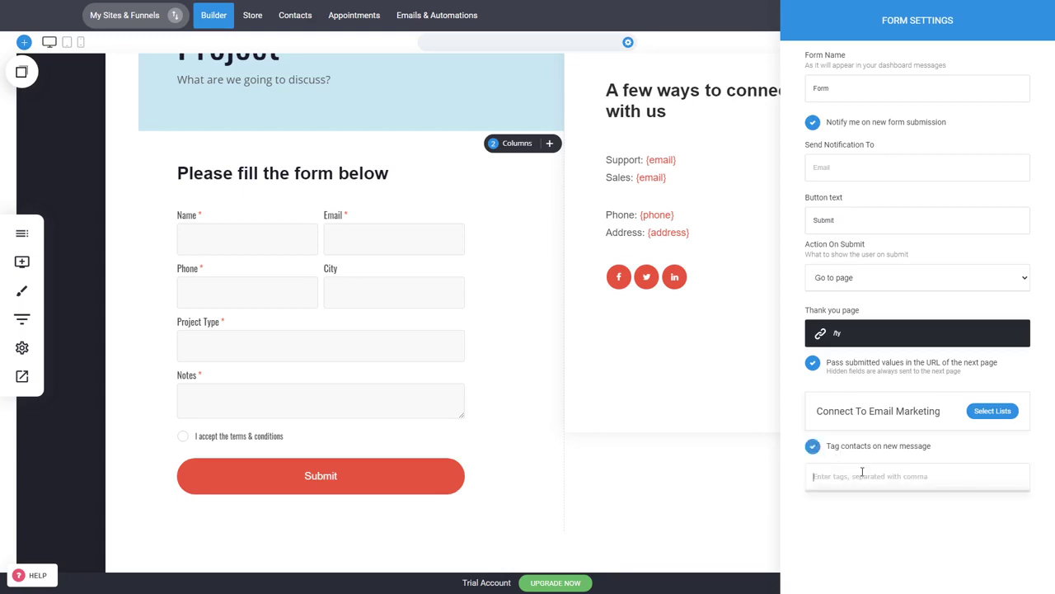
type("d")
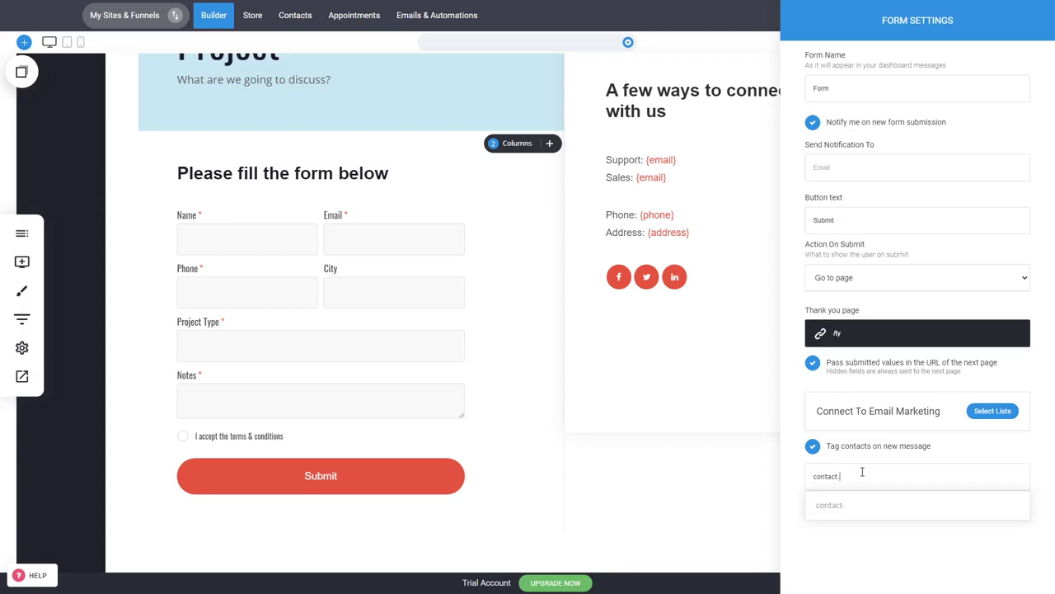
type(" us user")
left_click(864, 504)
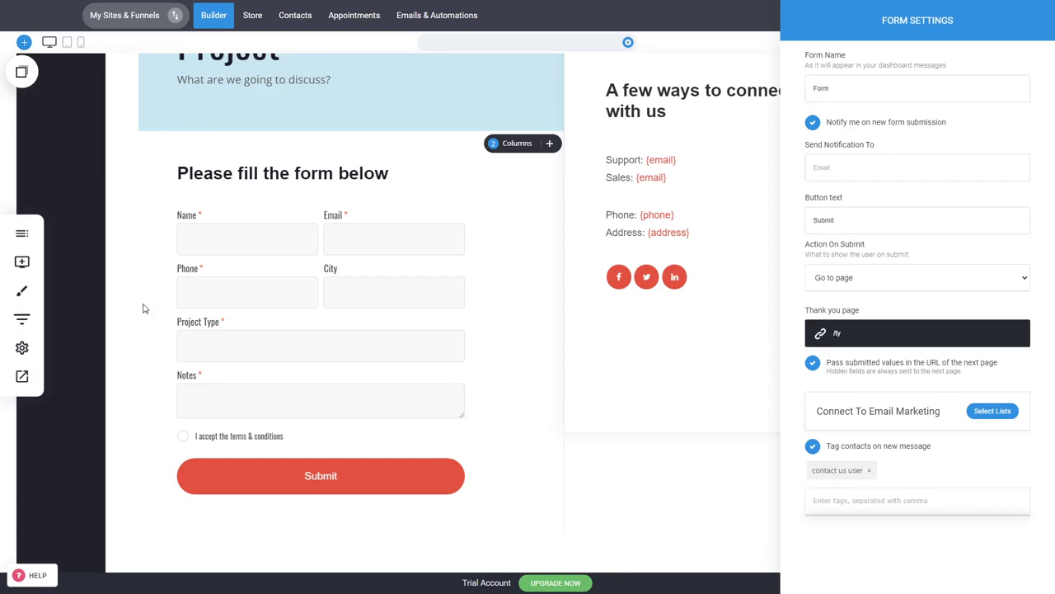
left_click(898, 548)
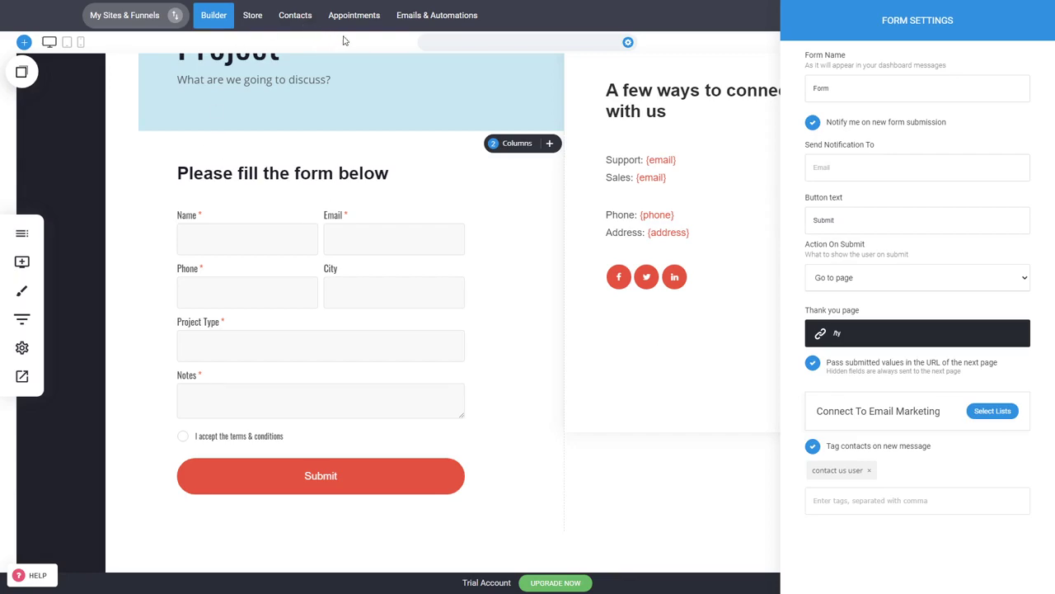
- Create a 'Contact Us' email list, connect the form to it, and recheck the list selection
left_click(987, 417)
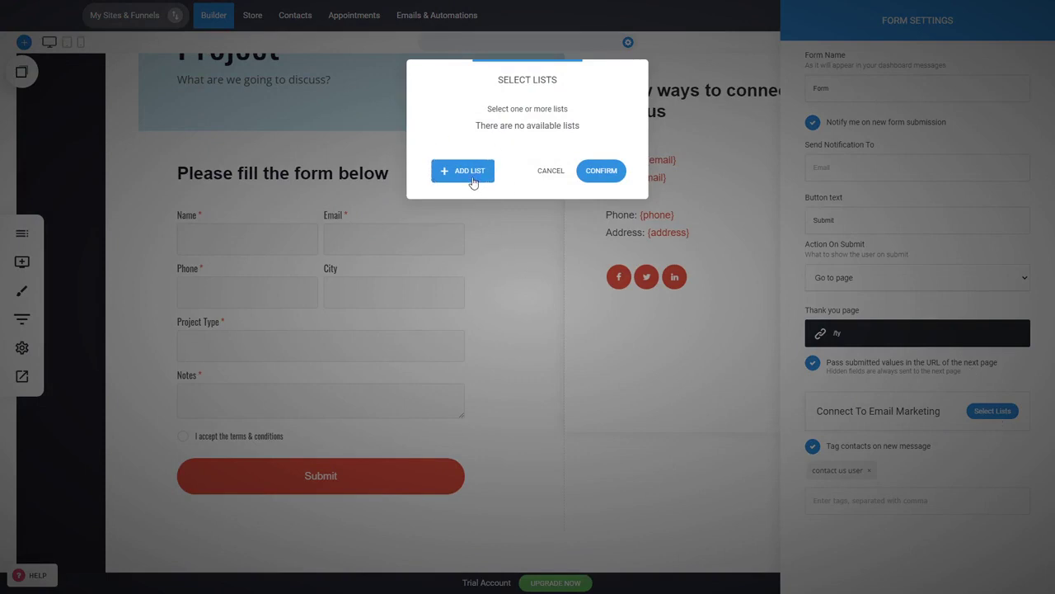
left_click(467, 180)
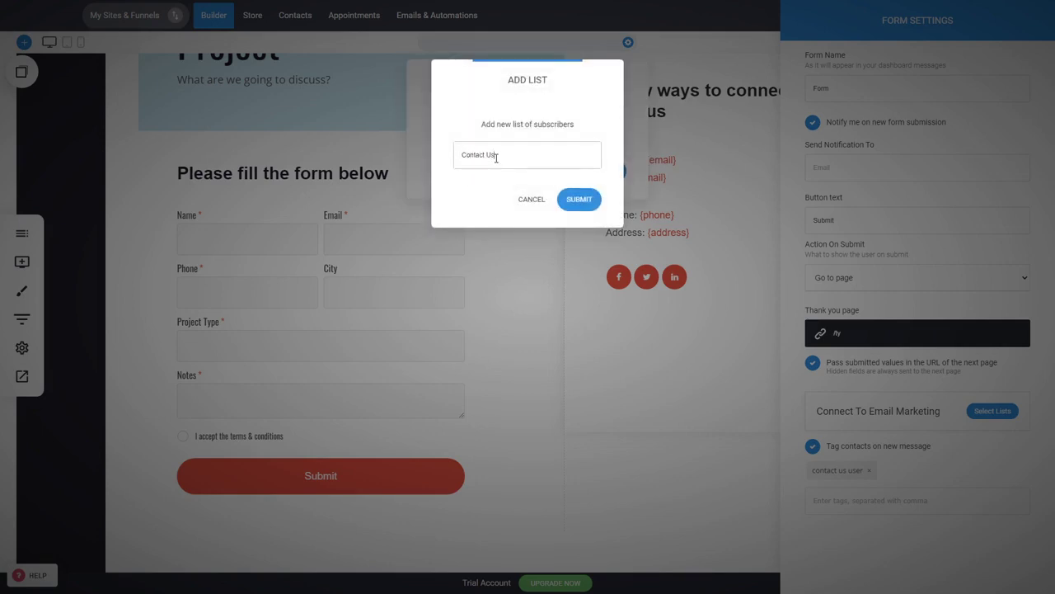
left_click(577, 198)
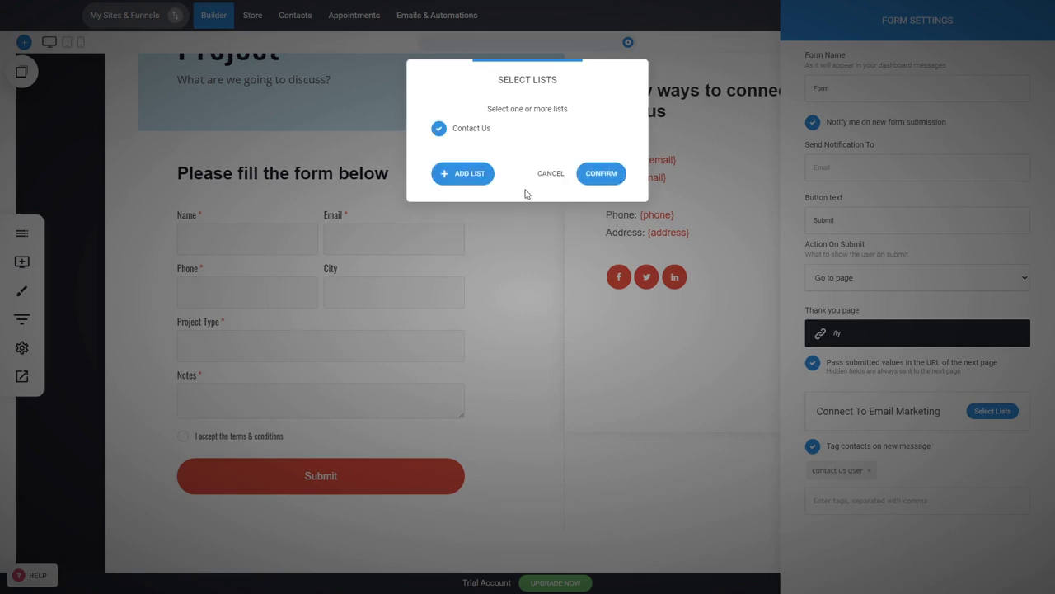
left_click(608, 179)
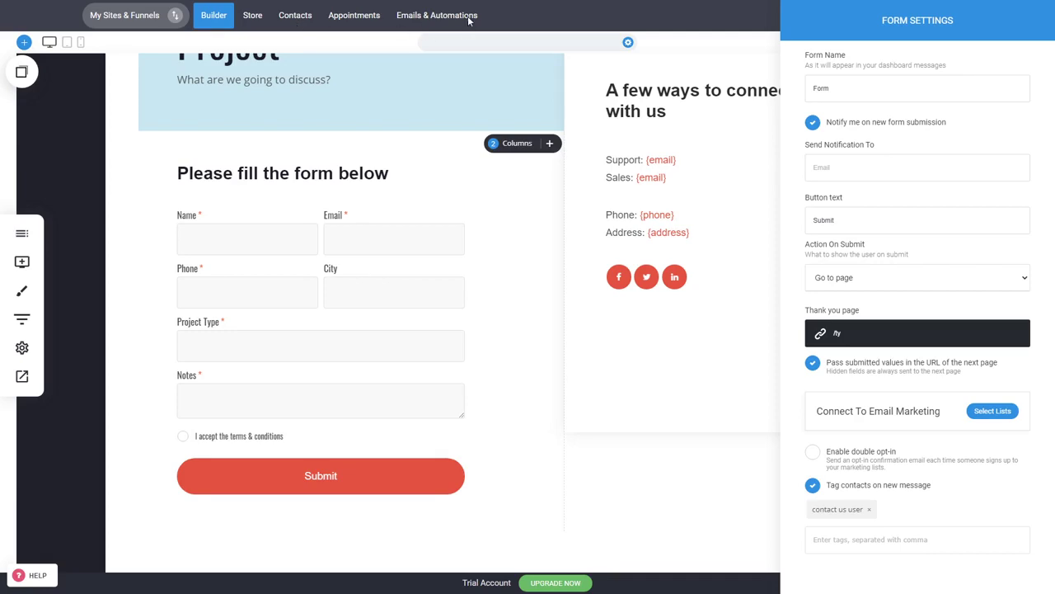
left_click(992, 411)
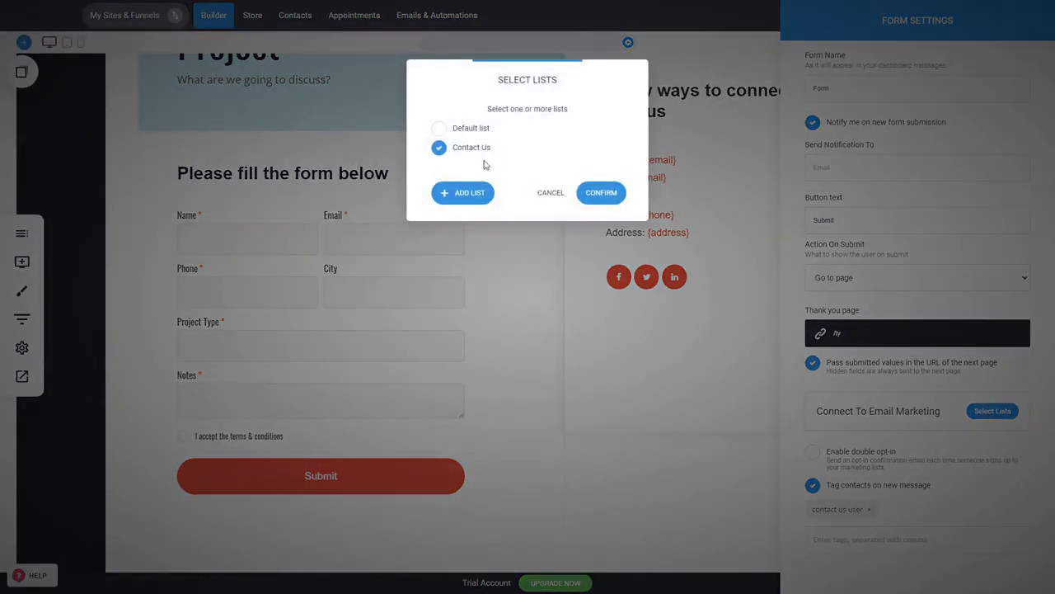
left_click(558, 199)
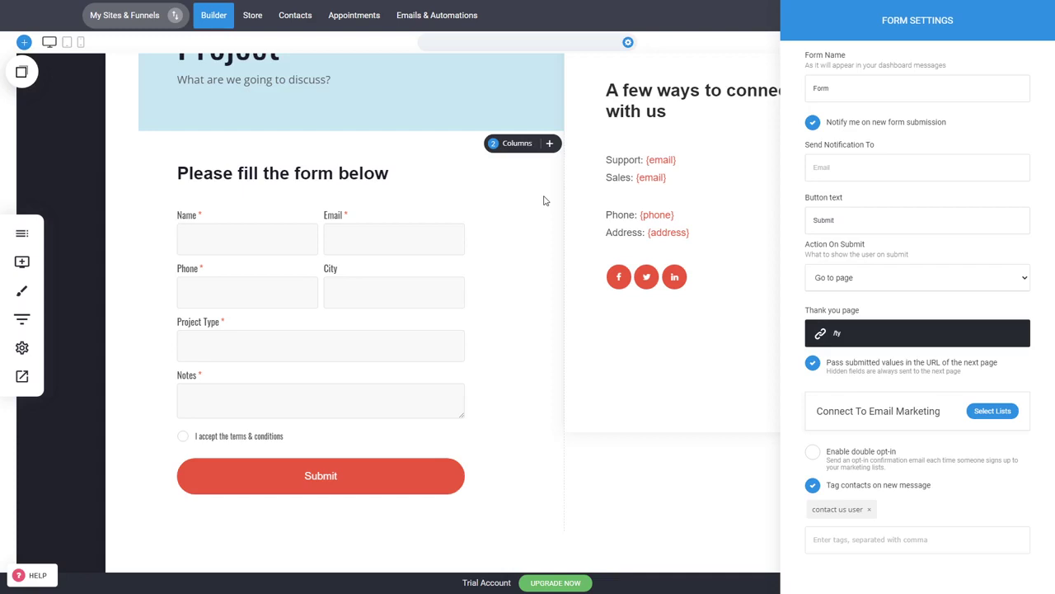
- Close form settings, save the page with Ctrl+S, and preview the Contact Us page
left_click(521, 278)
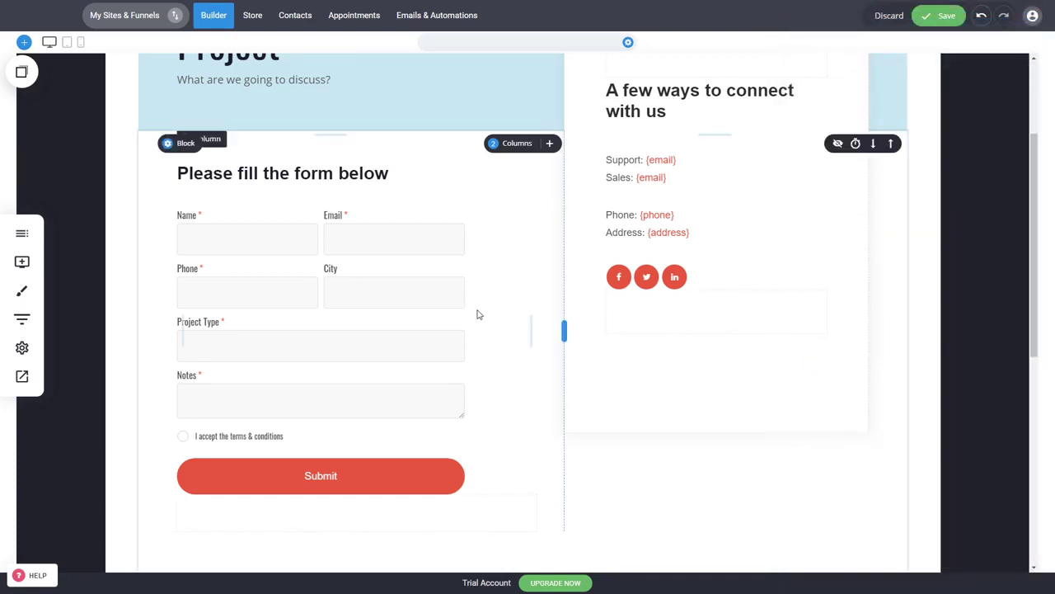
scroll(525, 413, "up", 2)
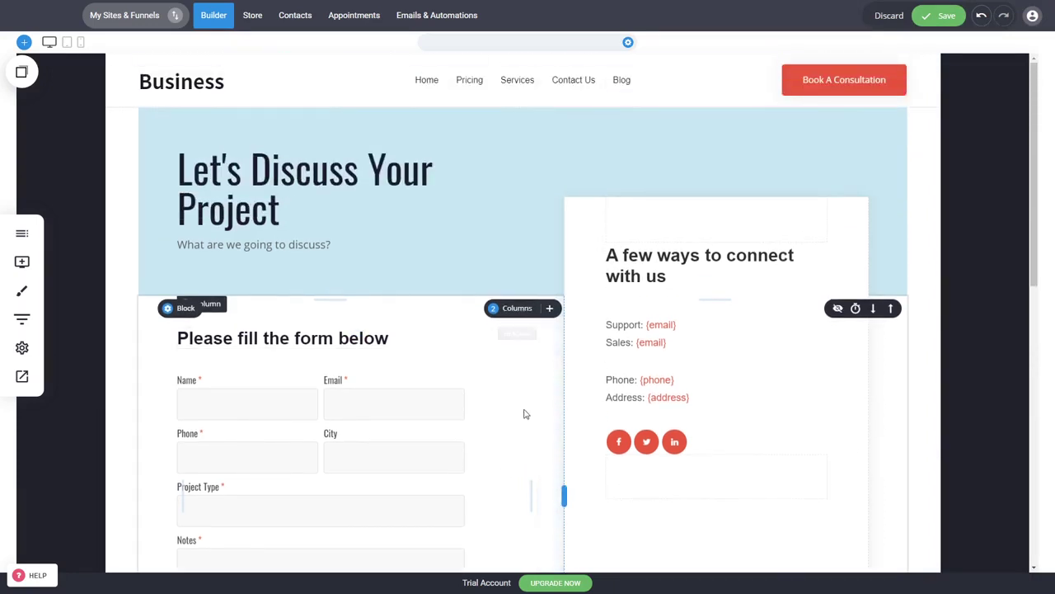
scroll(525, 414, "down", 2)
key("ctrl+s")
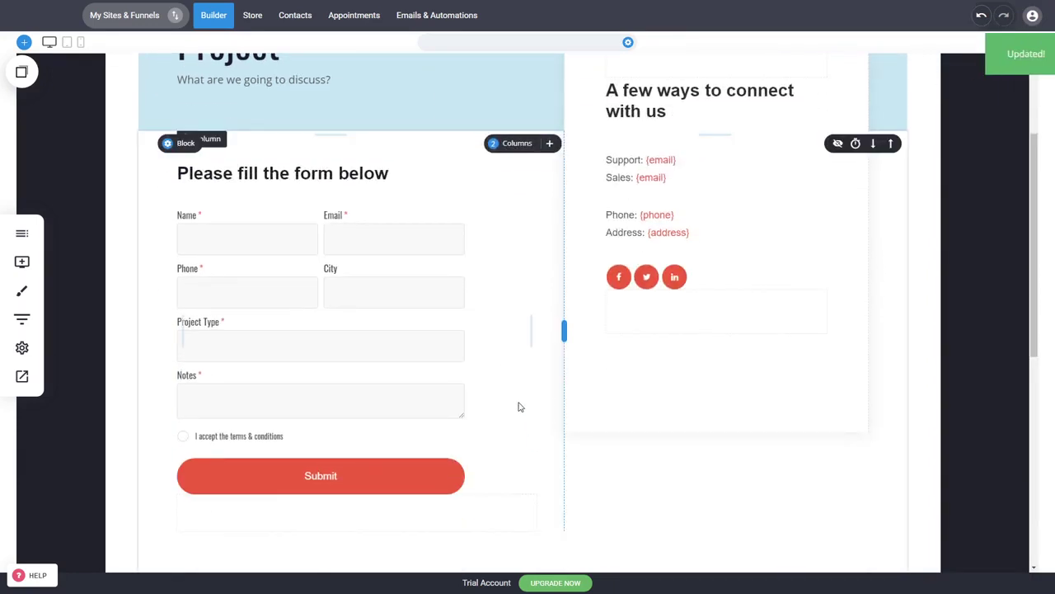
left_click(29, 382)
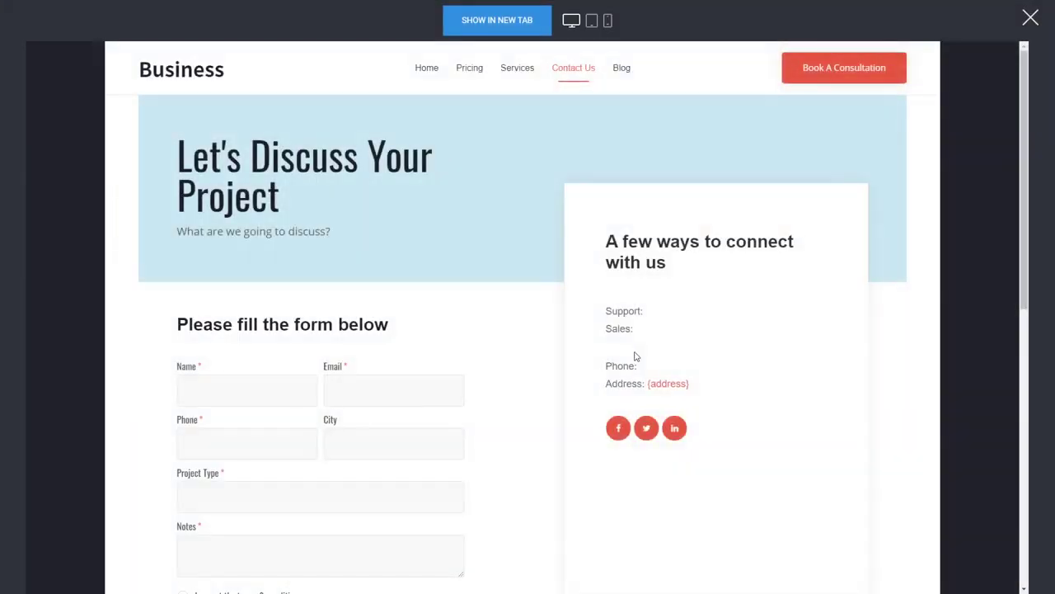
- Fill the preview form with a test name, email, phone number, project type and notes
left_click(250, 390)
type("sdasdadas")
left_click(447, 373)
key("Tab")
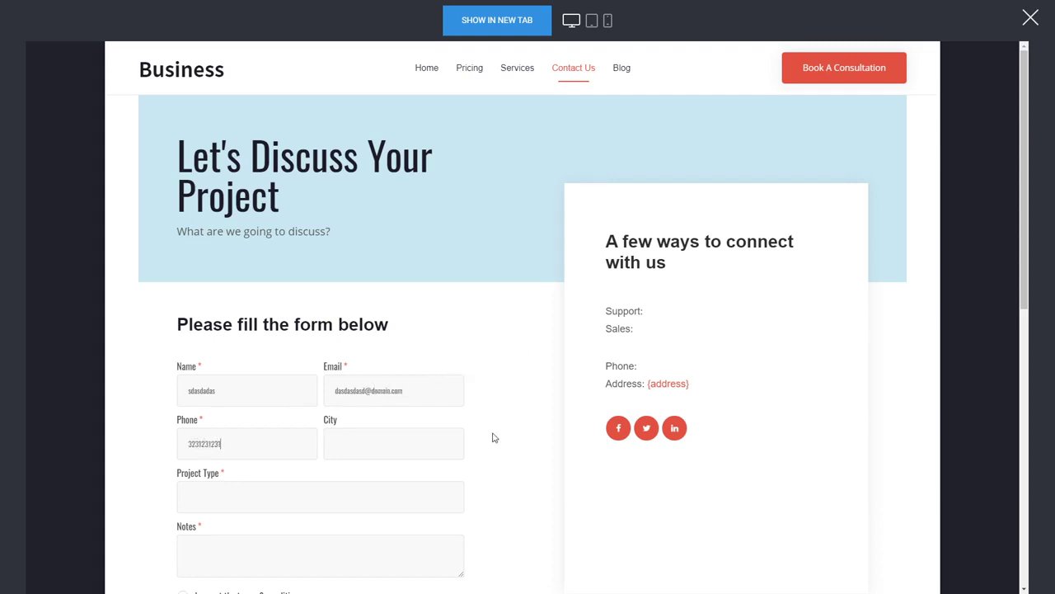
scroll(404, 388, "down", 2)
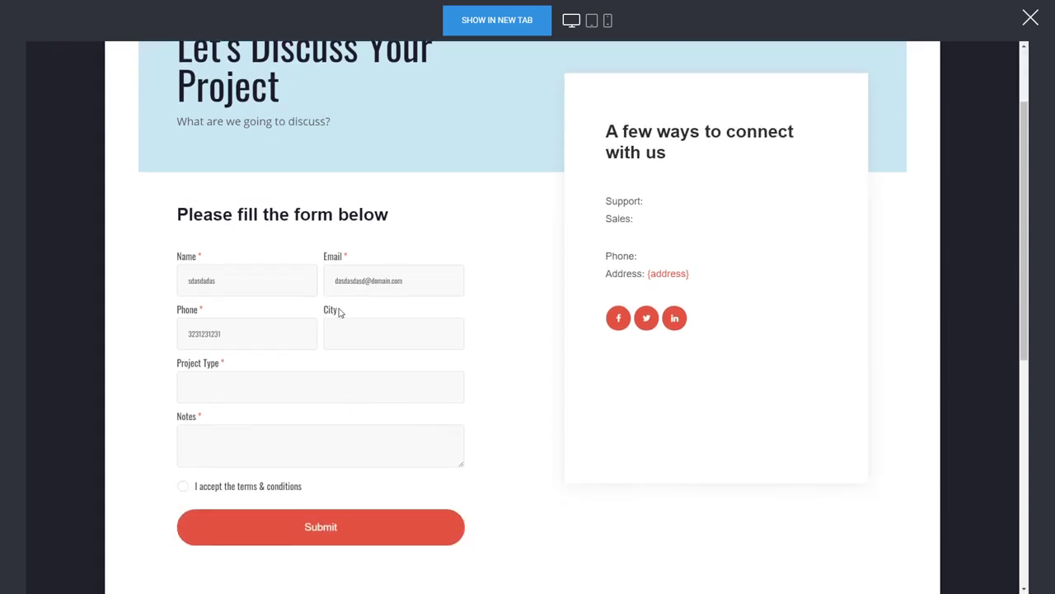
left_click(390, 386)
type("dsadadadadsa")
type("dsadadsa")
- Accept the terms, submit the test form, and check the thank-you heading shows the submitted name
left_click(334, 525)
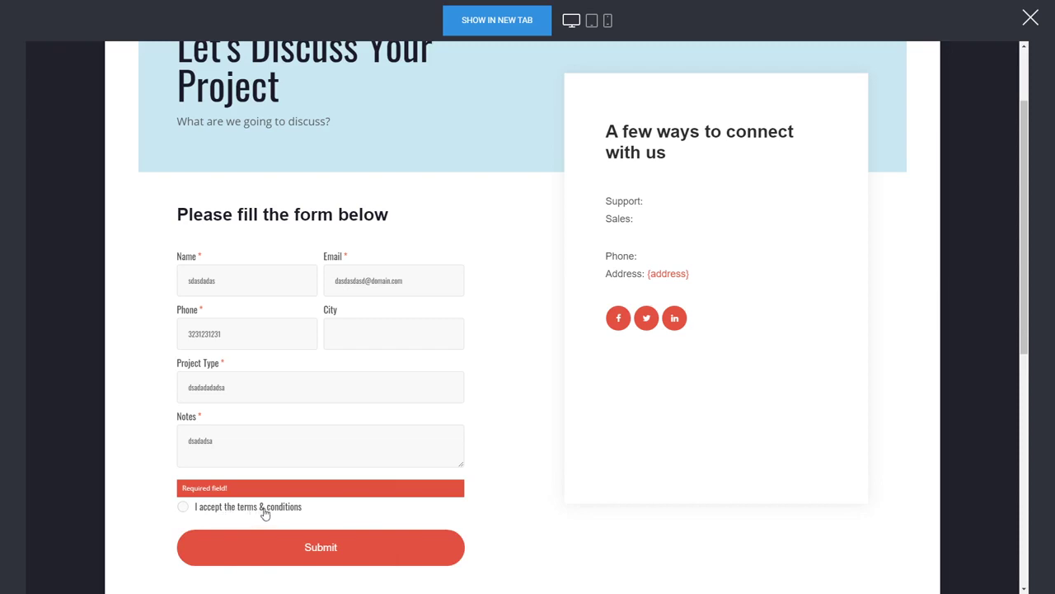
left_click(183, 509)
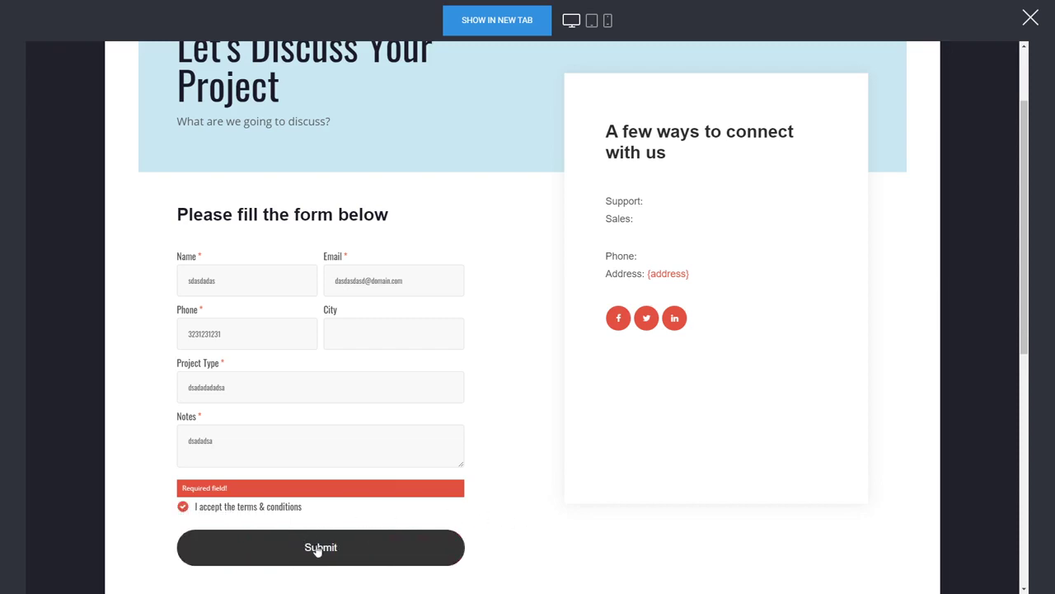
left_click(383, 556)
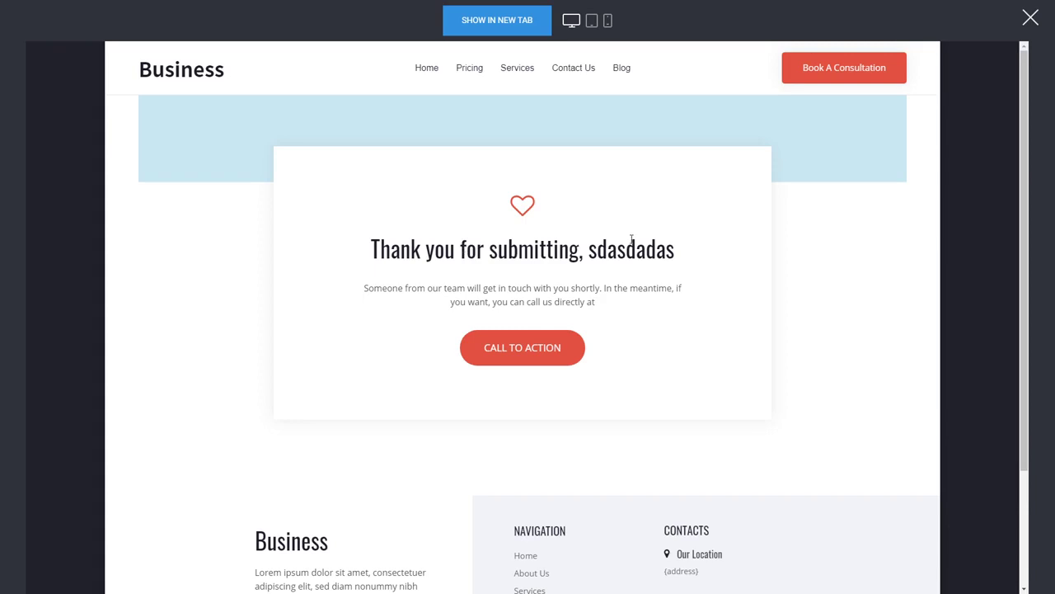
left_click_drag(591, 255, 674, 251)
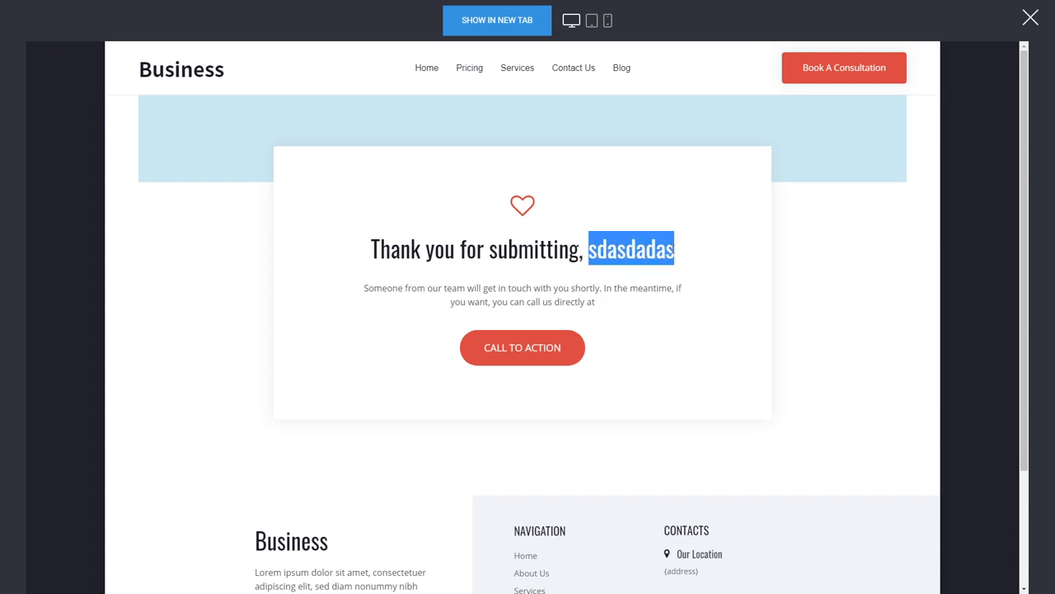
left_click(660, 253)
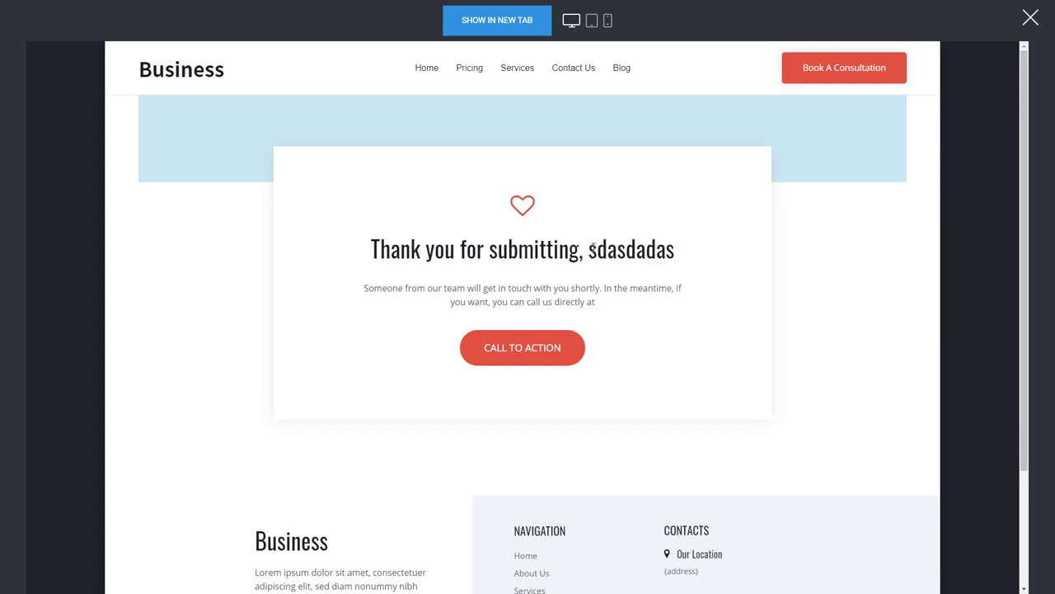
left_click_drag(591, 251, 674, 252)
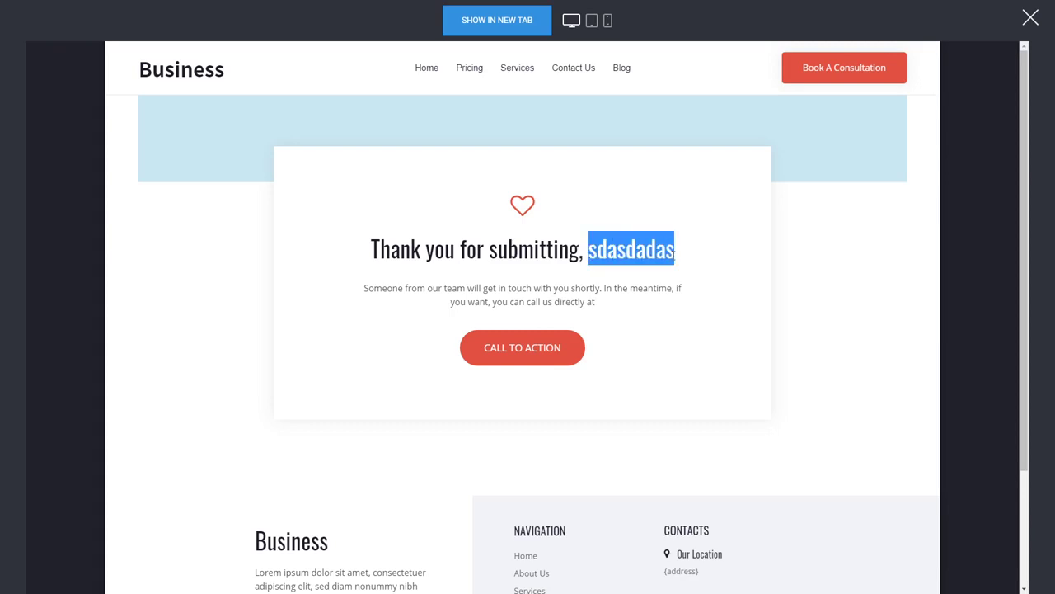
left_click(674, 255)
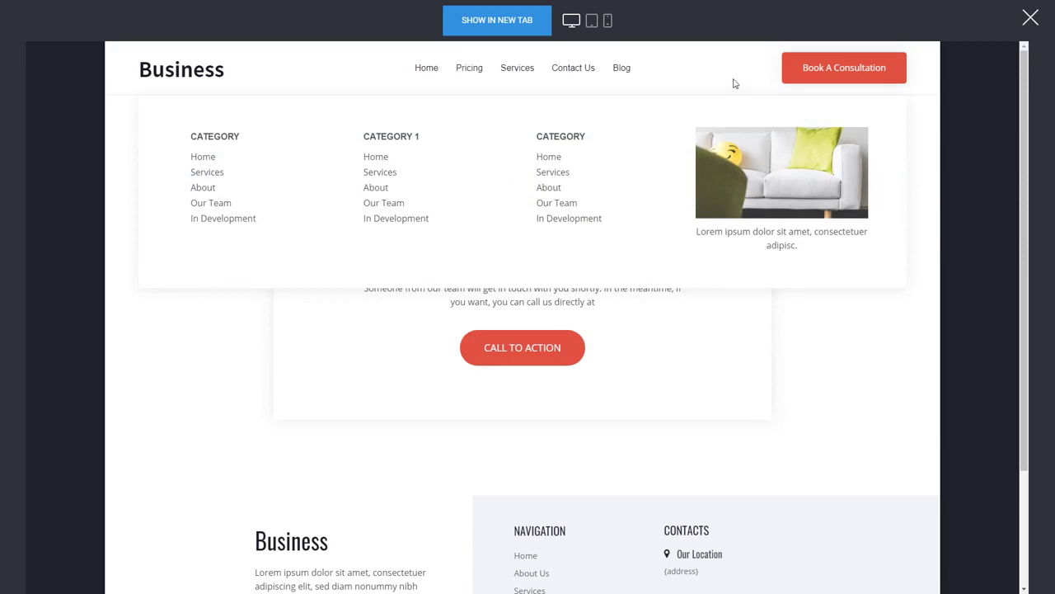
- Exit the website preview and go to the Contacts page to find the test submitter
left_click(1031, 18)
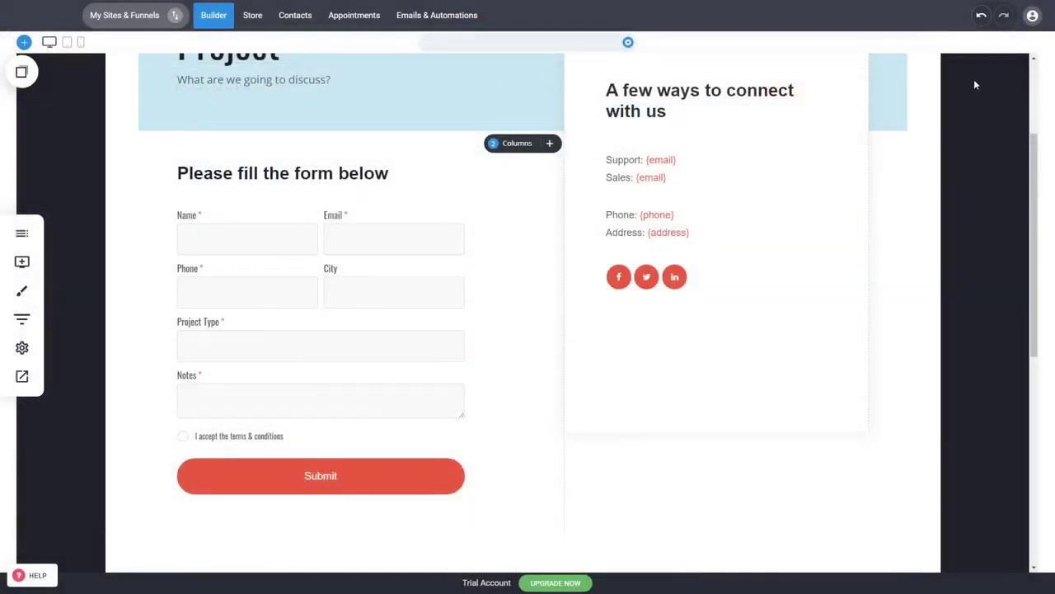
scroll(690, 436, "up", 2)
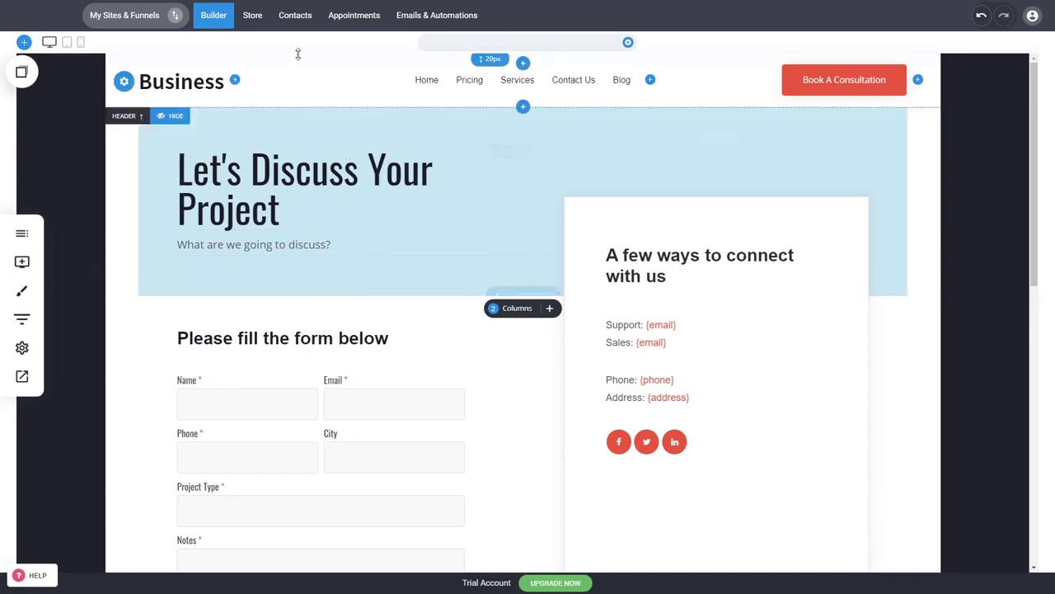
left_click(295, 17)
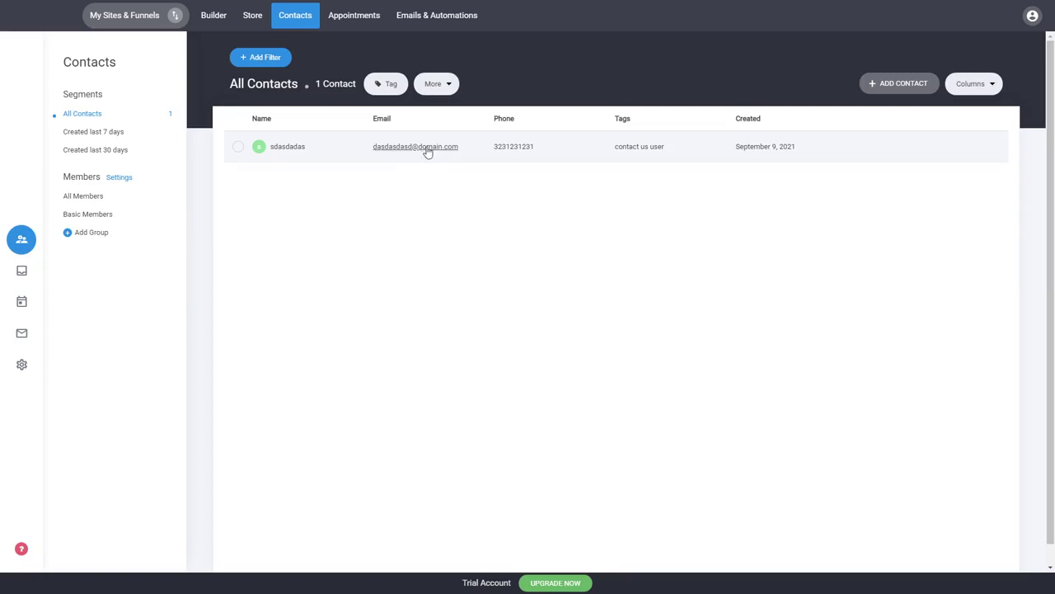
- Open the test contact's record and reveal all of its properties
left_click(427, 151)
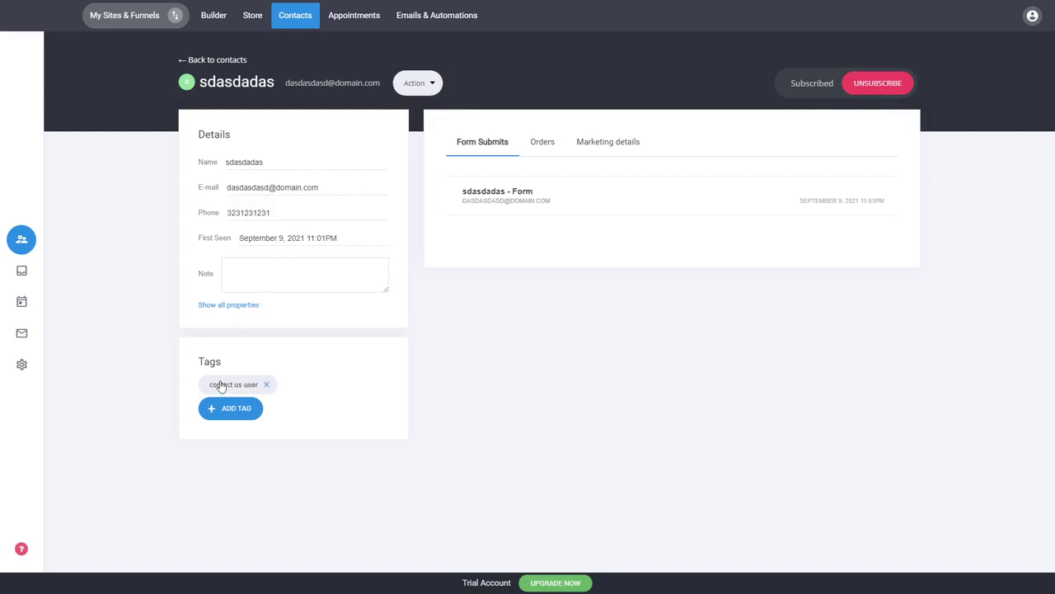
mouse_move(252, 389)
left_click(252, 305)
scroll(343, 283, "down", 1)
scroll(343, 283, "down", 2)
scroll(407, 361, "up", 3)
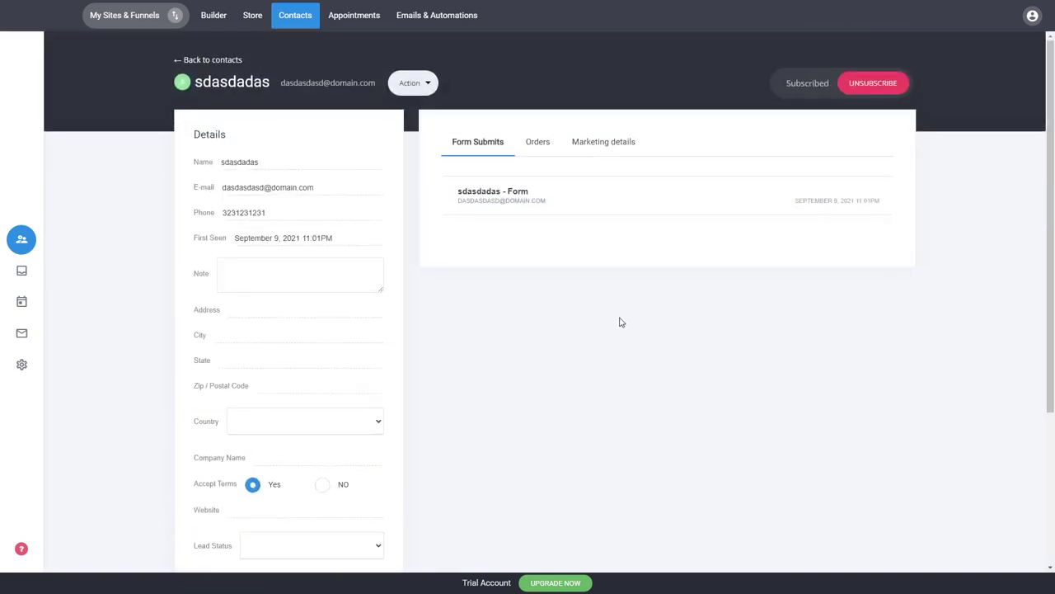
- Expand and collapse the form submission details, then go back to all contacts
left_click(526, 207)
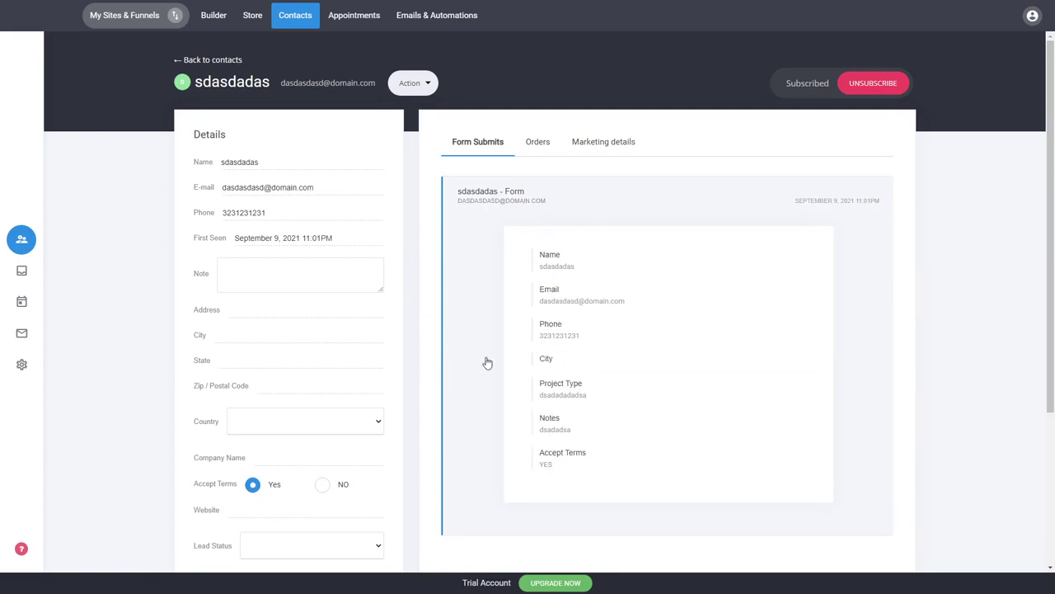
left_click(526, 196)
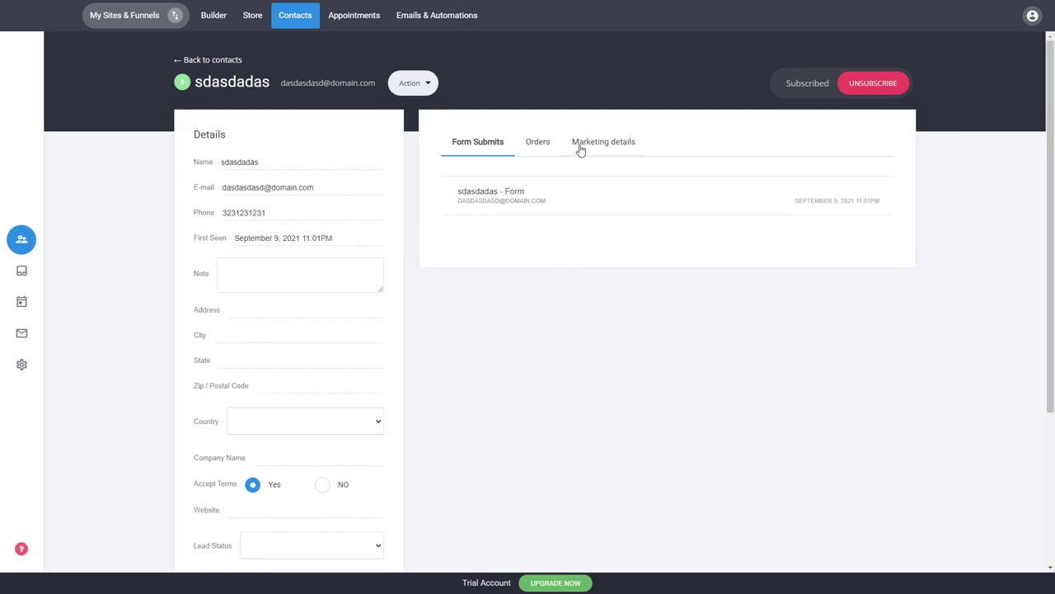
left_click(205, 63)
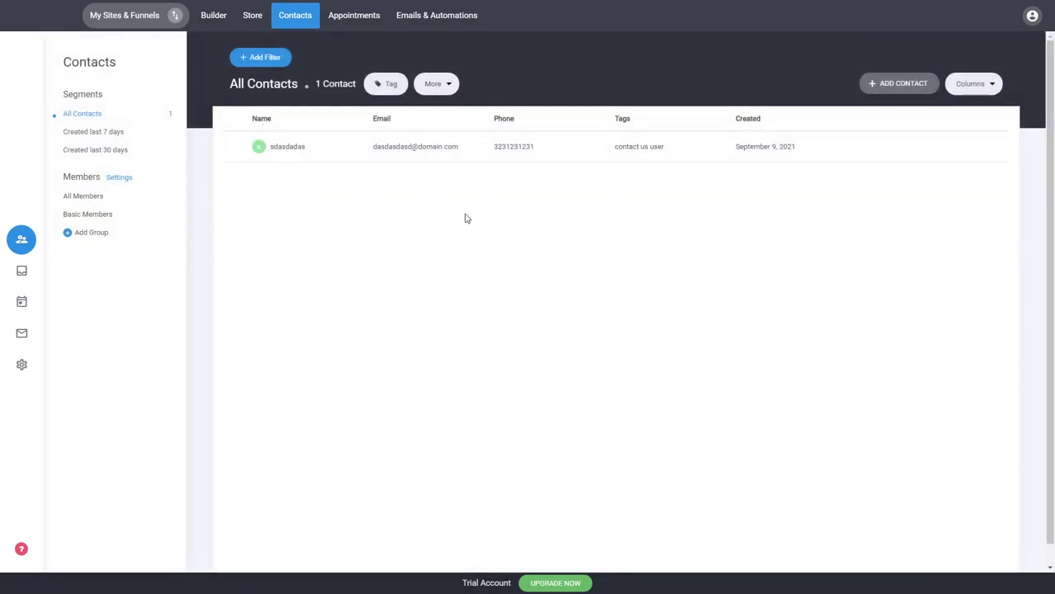
left_click(21, 332)
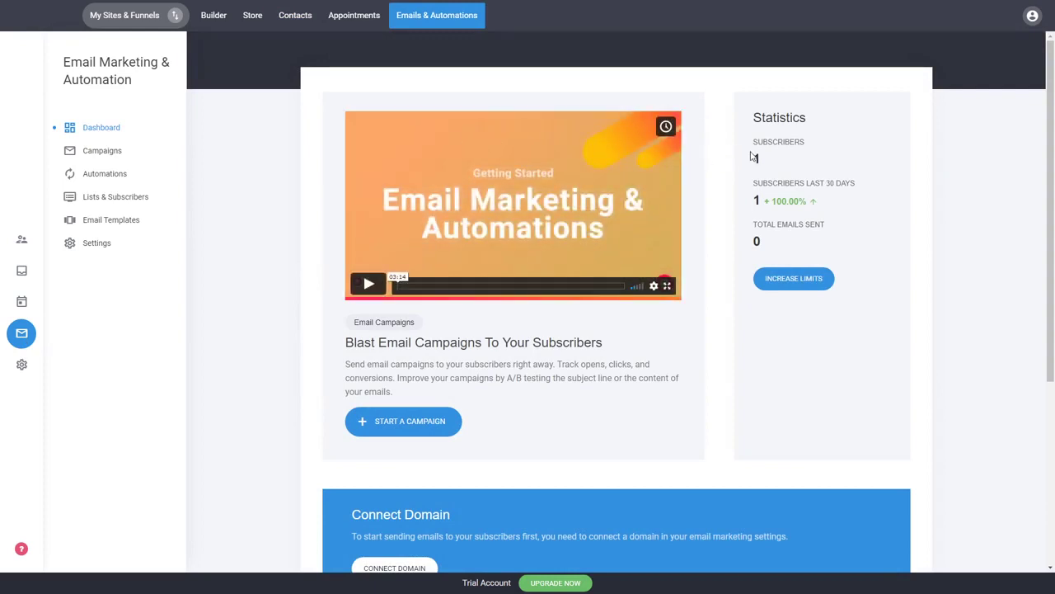
left_click_drag(756, 144, 761, 157)
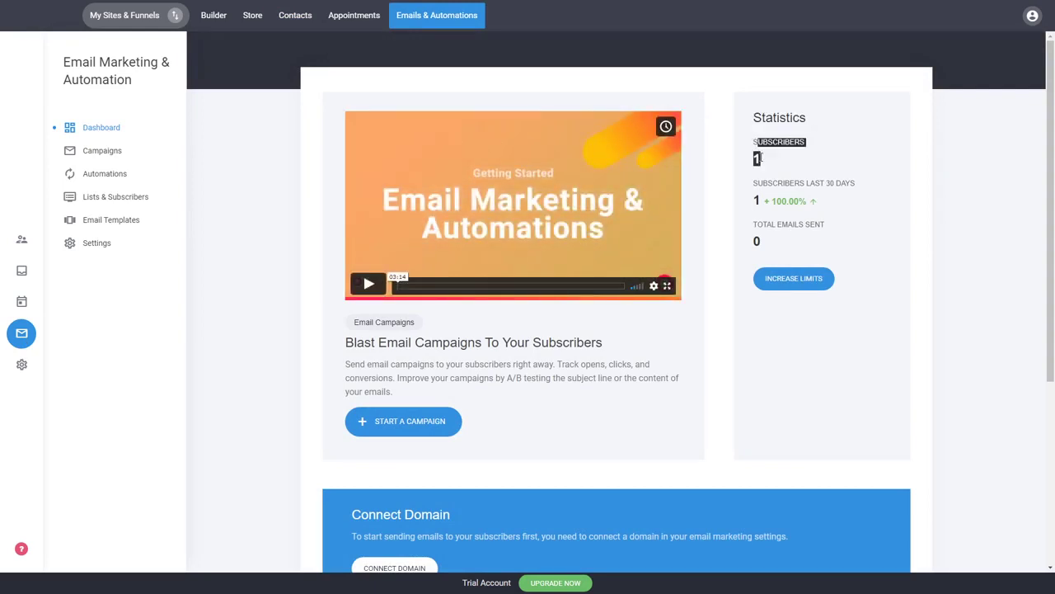
left_click(761, 158)
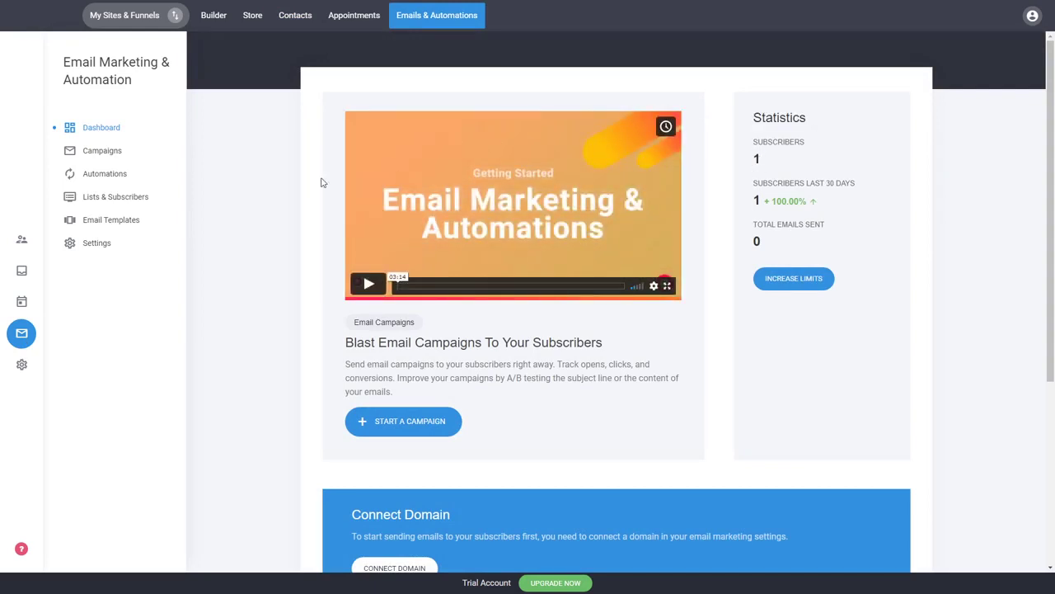
left_click(133, 203)
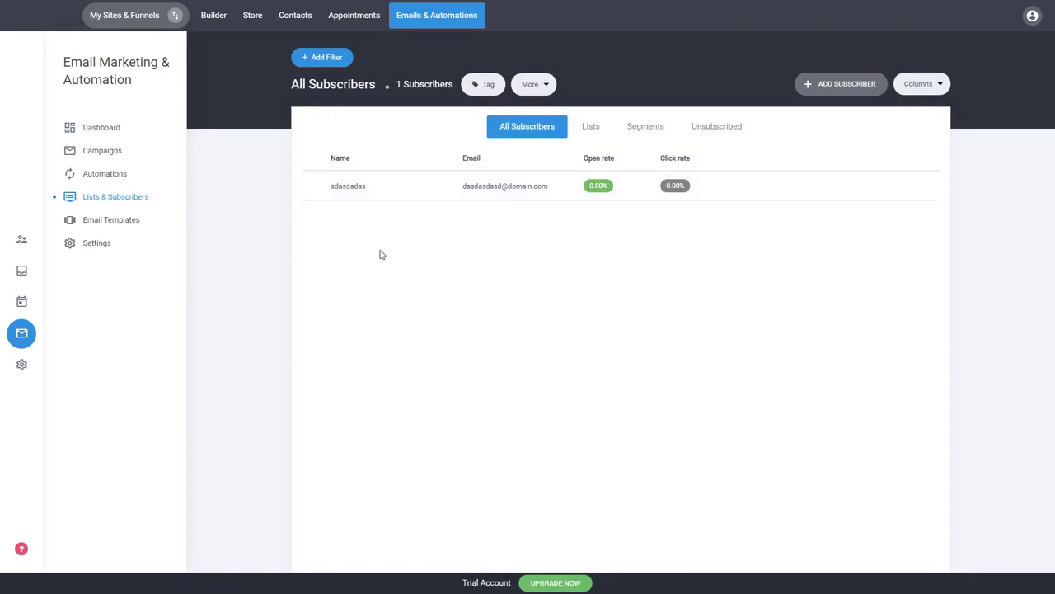
left_click(591, 127)
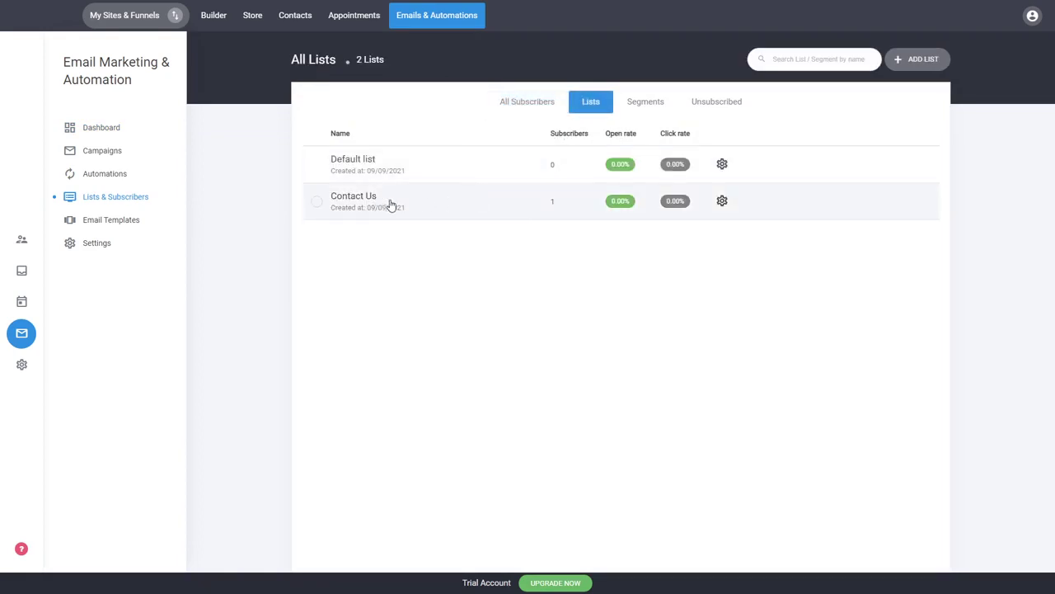
left_click(537, 101)
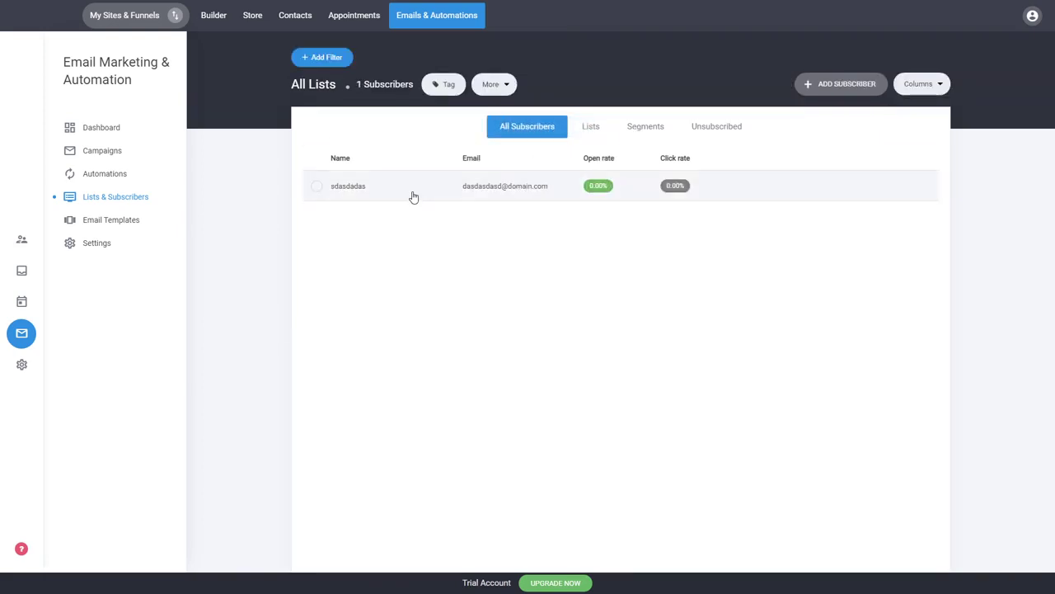
left_click(354, 192)
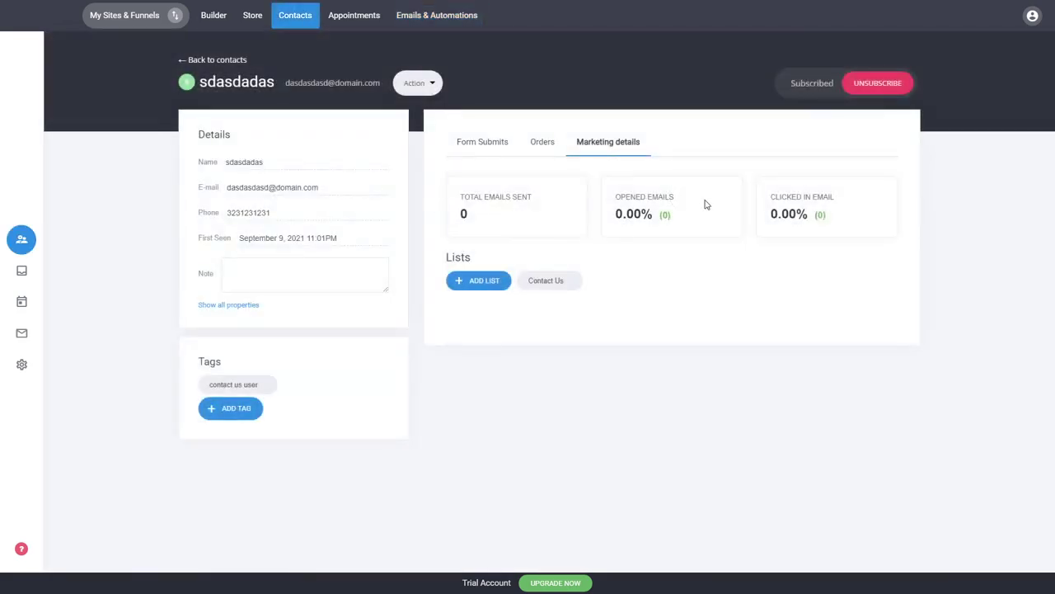
left_click_drag(473, 212, 460, 196)
left_click(462, 197)
left_click(224, 63)
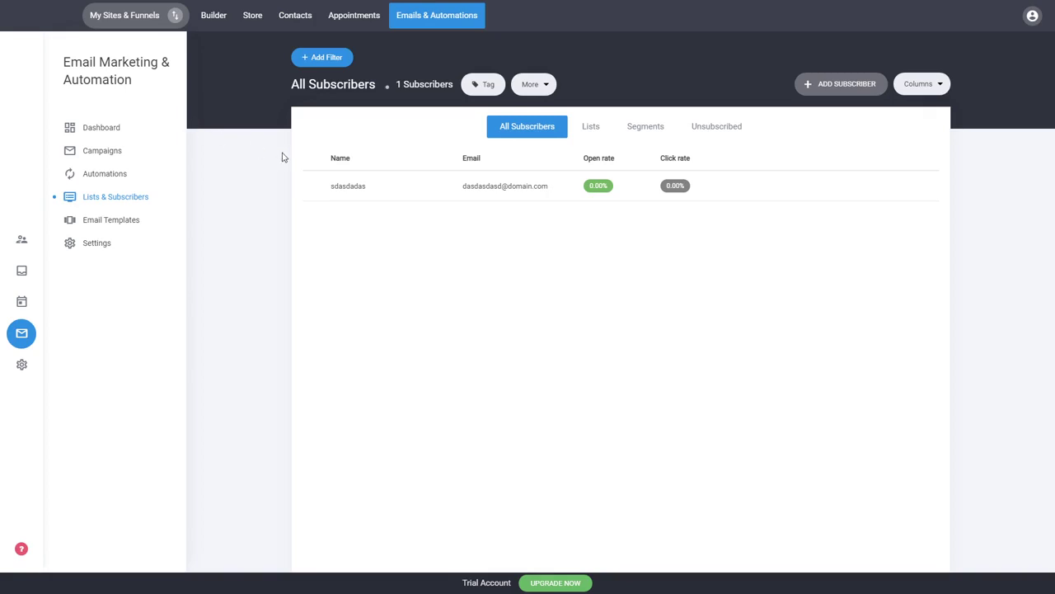
left_click(301, 25)
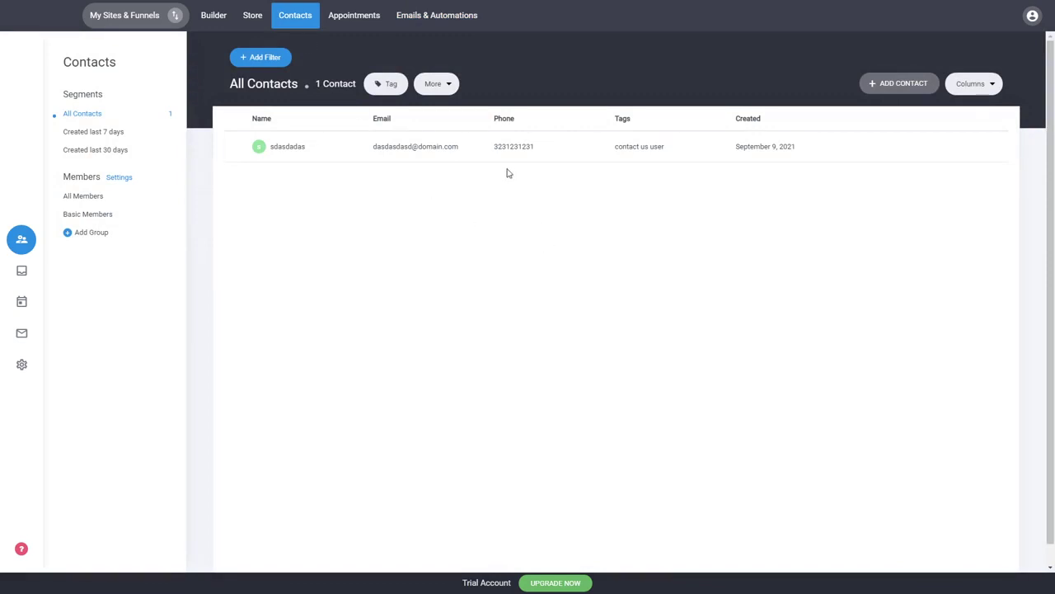
- Go through Emails & Automations and Automations to the Customer Properties settings
left_click(429, 26)
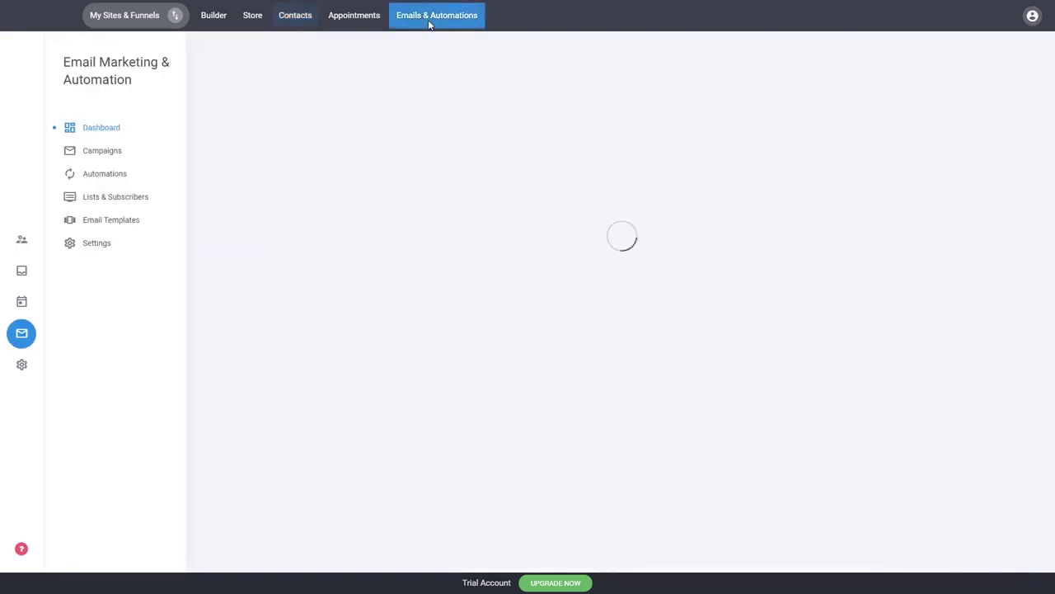
left_click(118, 173)
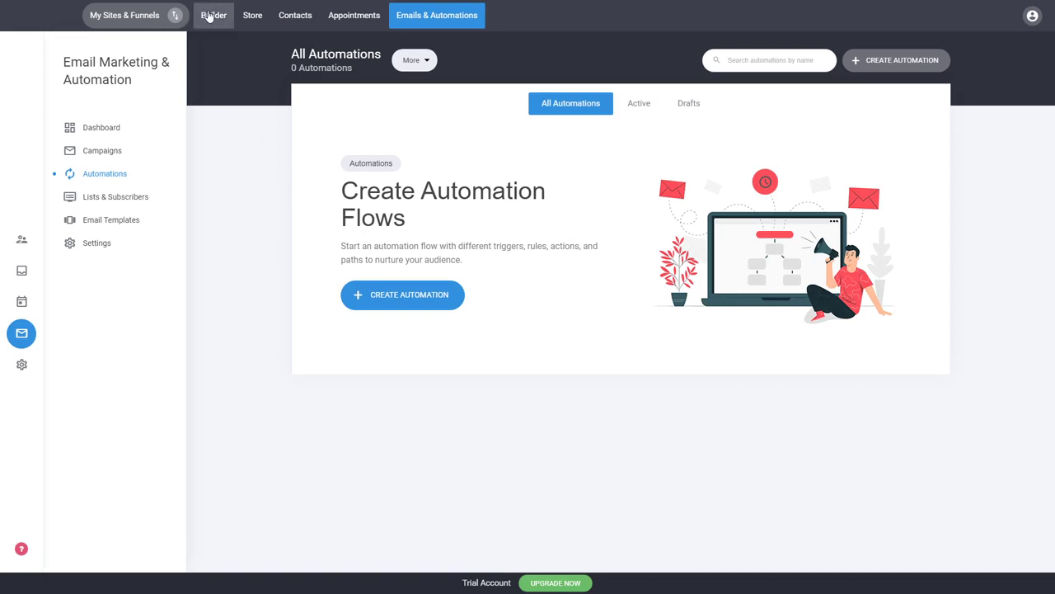
left_click(28, 367)
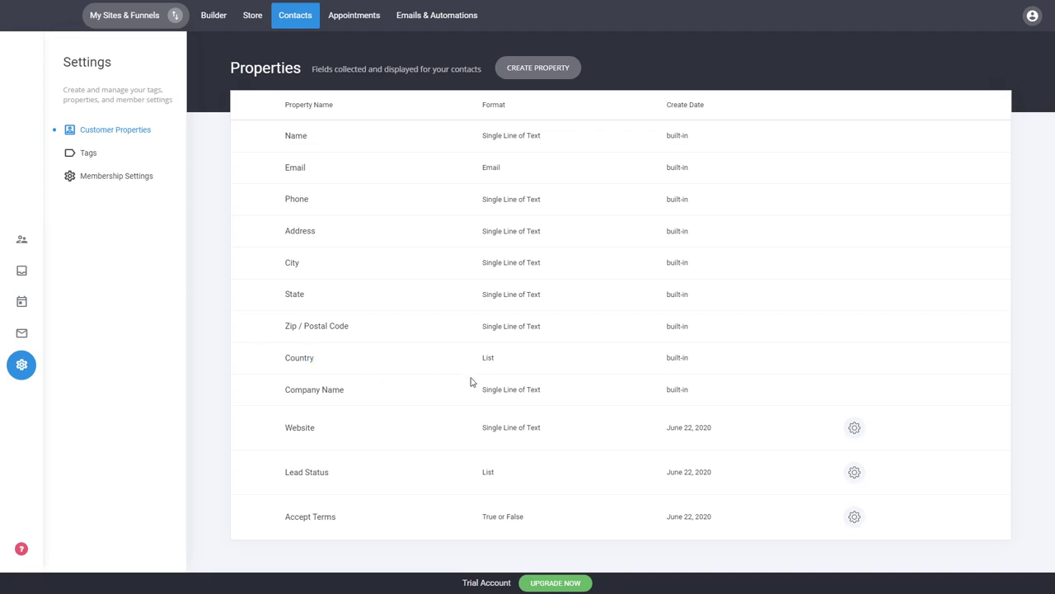
- Create a custom property labelled 'Age' of Number type, available in forms, and save it
left_click(544, 74)
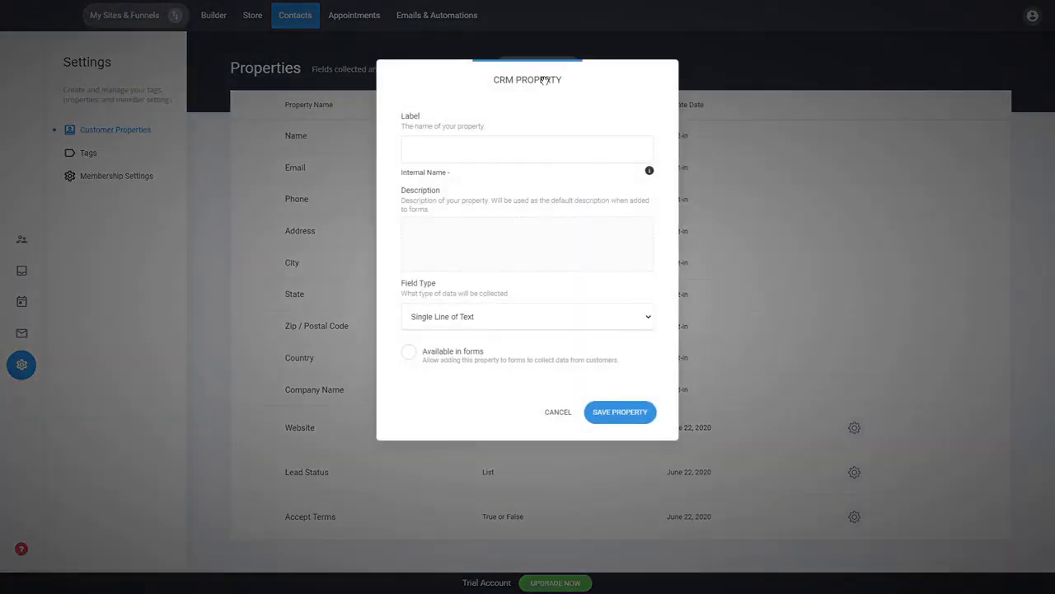
left_click_drag(544, 75, 798, 113)
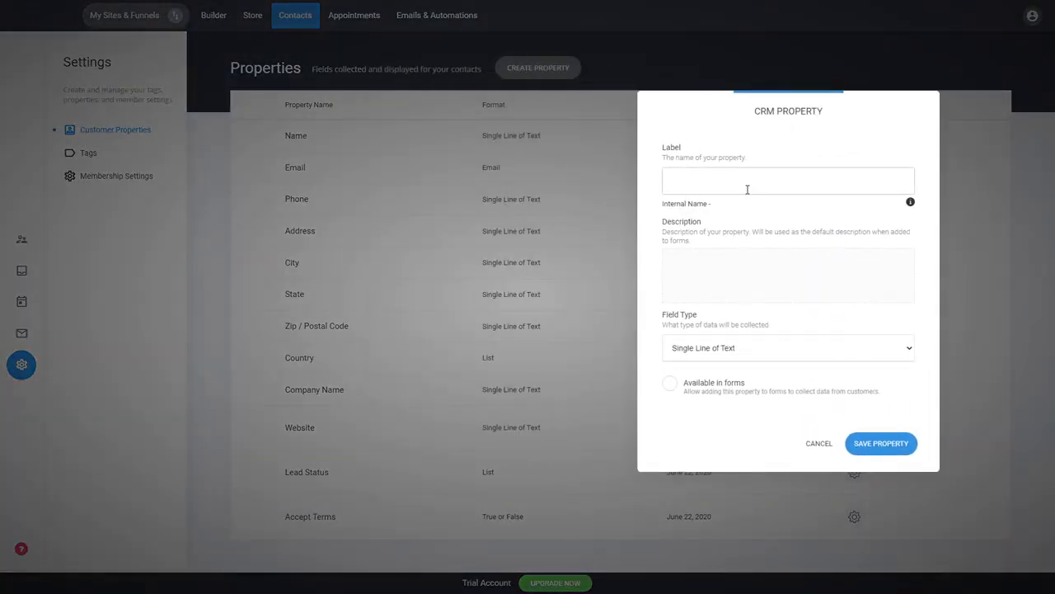
mouse_move(738, 206)
type("Age")
left_click(716, 392)
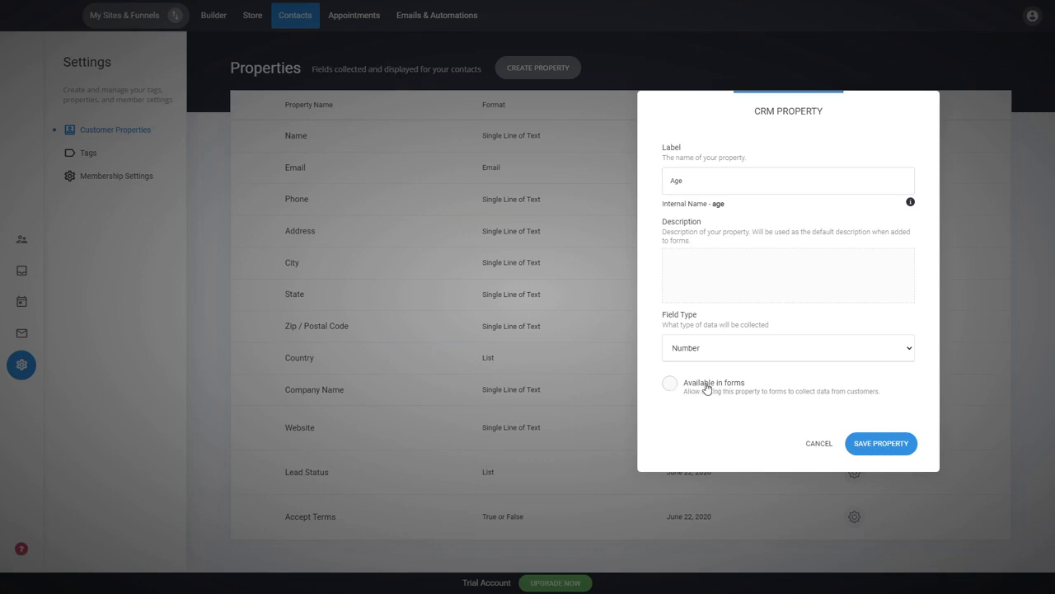
left_click(708, 386)
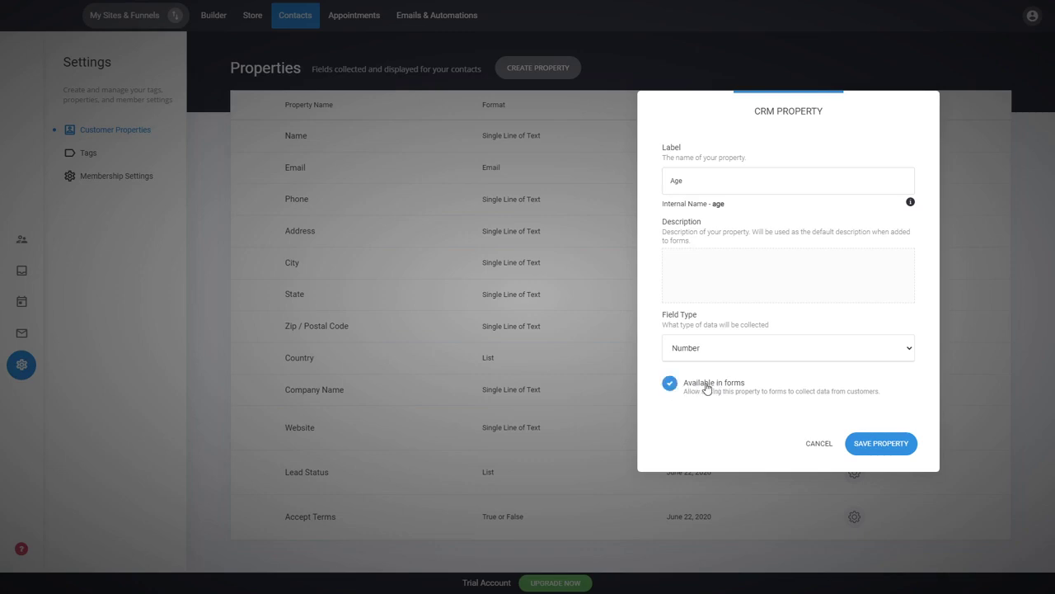
left_click(897, 450)
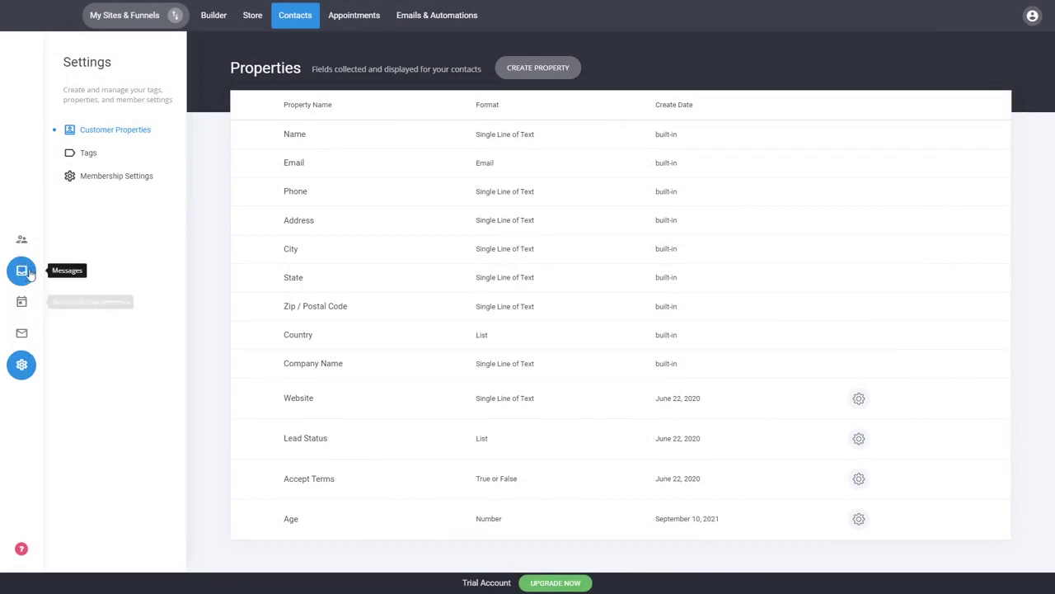
- Open the test contact's record and show all properties to confirm the new Age field
left_click(21, 238)
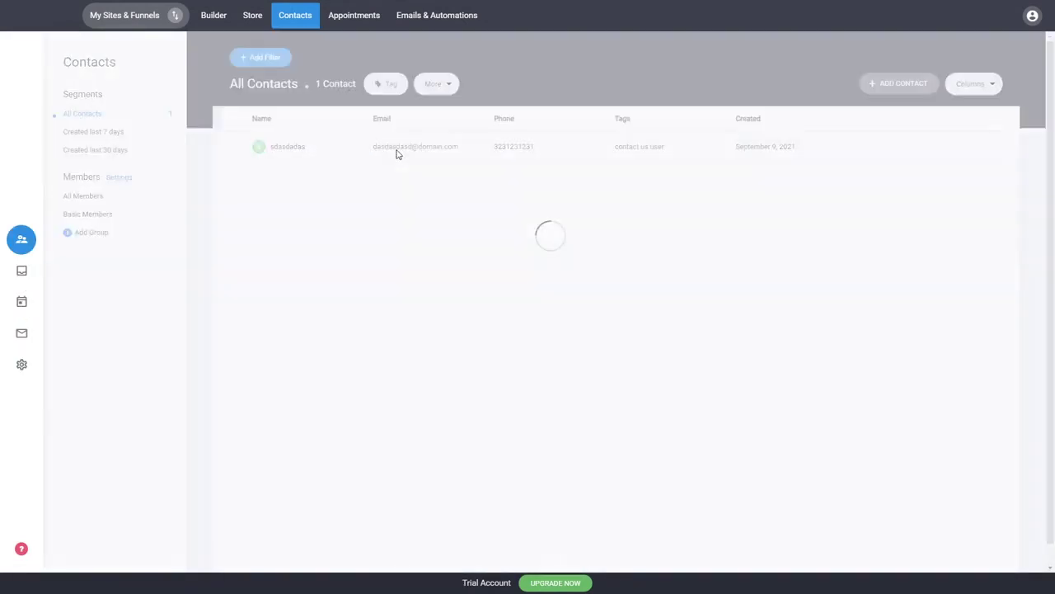
left_click(397, 153)
left_click(219, 307)
scroll(277, 301, "down", 1)
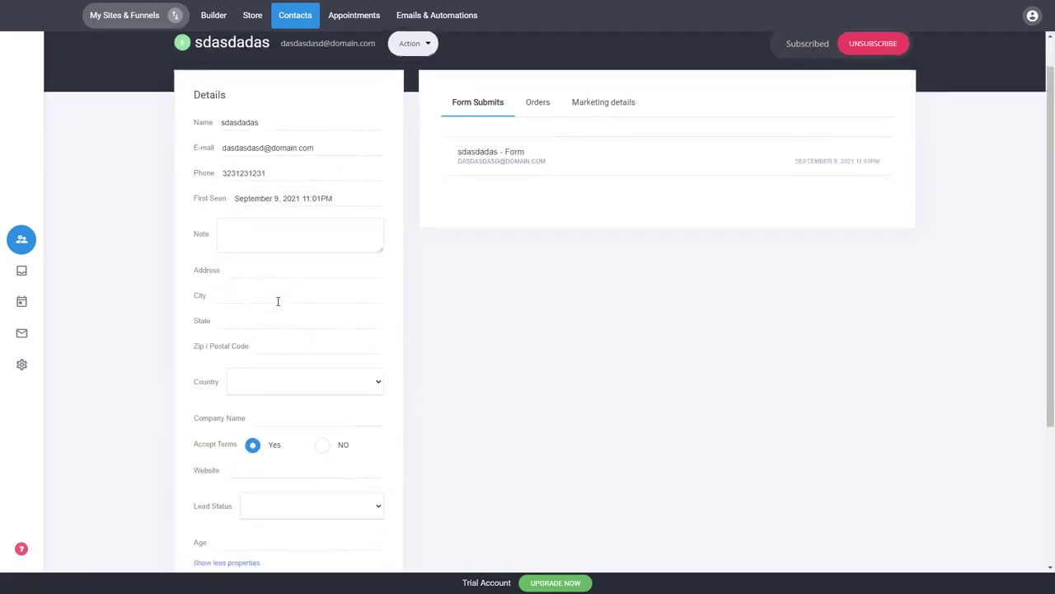
scroll(278, 301, "down", 1)
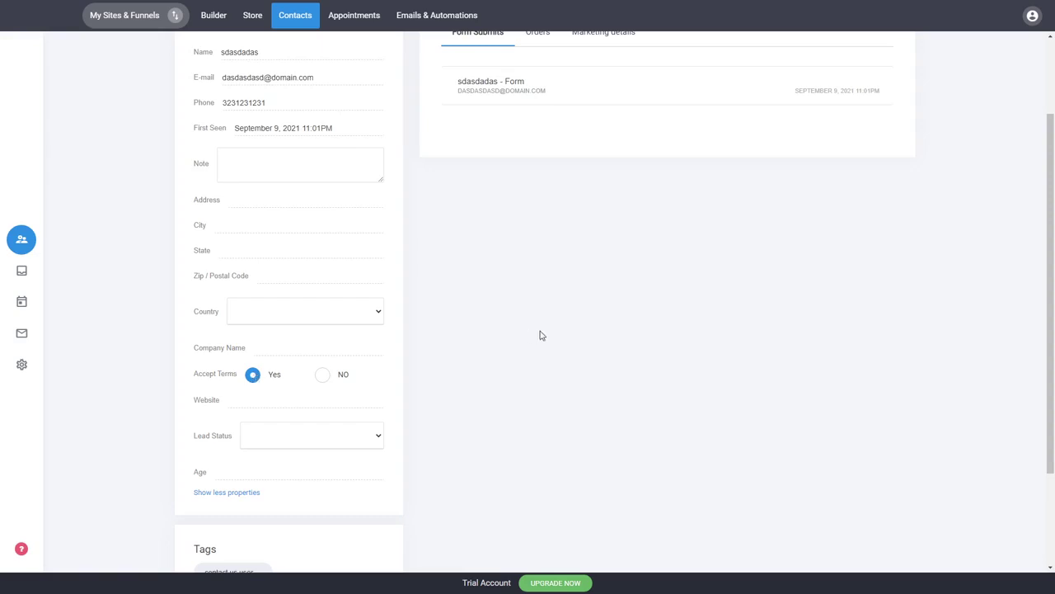
scroll(542, 334, "up", 2)
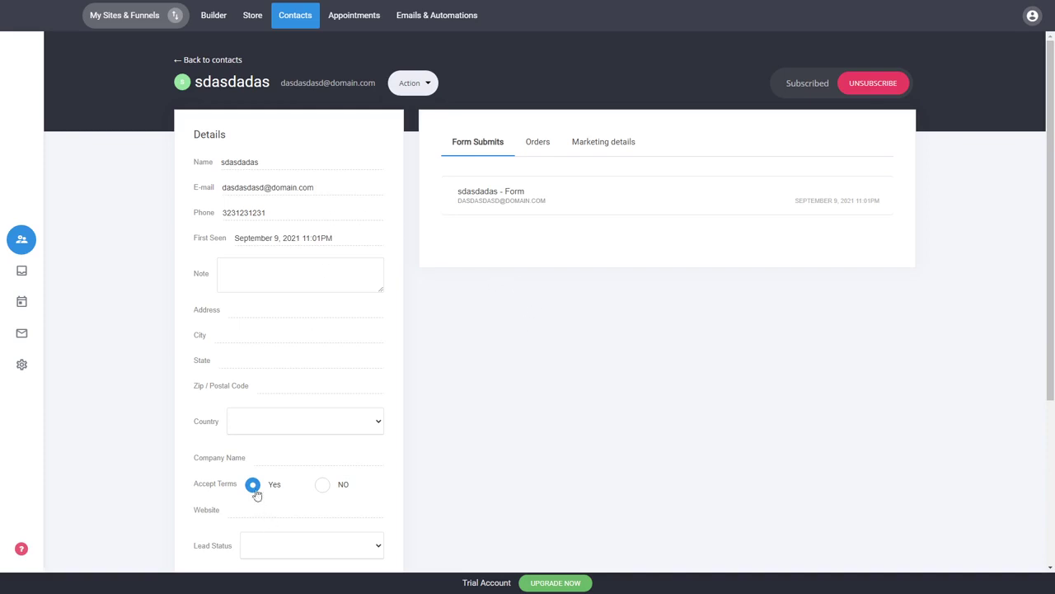
- Return to the contacts list, reopen the test contact, and expand its recorded form submission
left_click(237, 63)
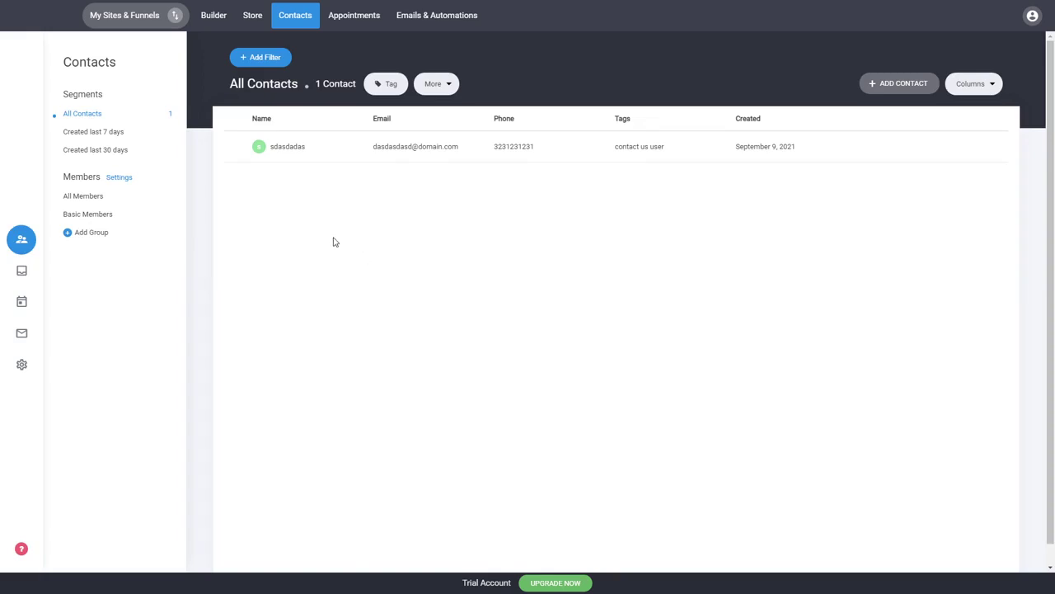
left_click(402, 150)
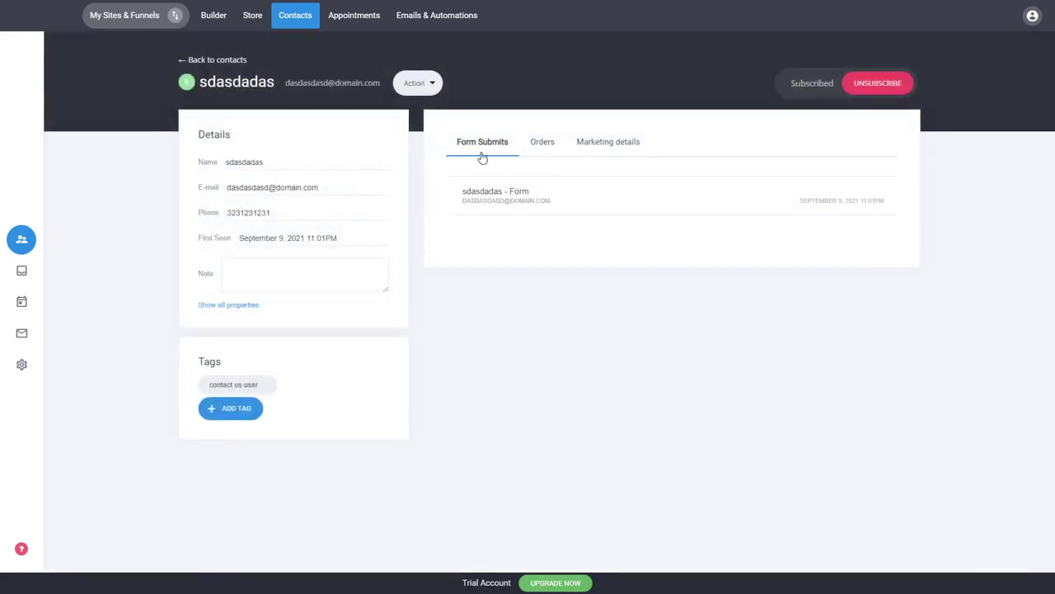
left_click(523, 202)
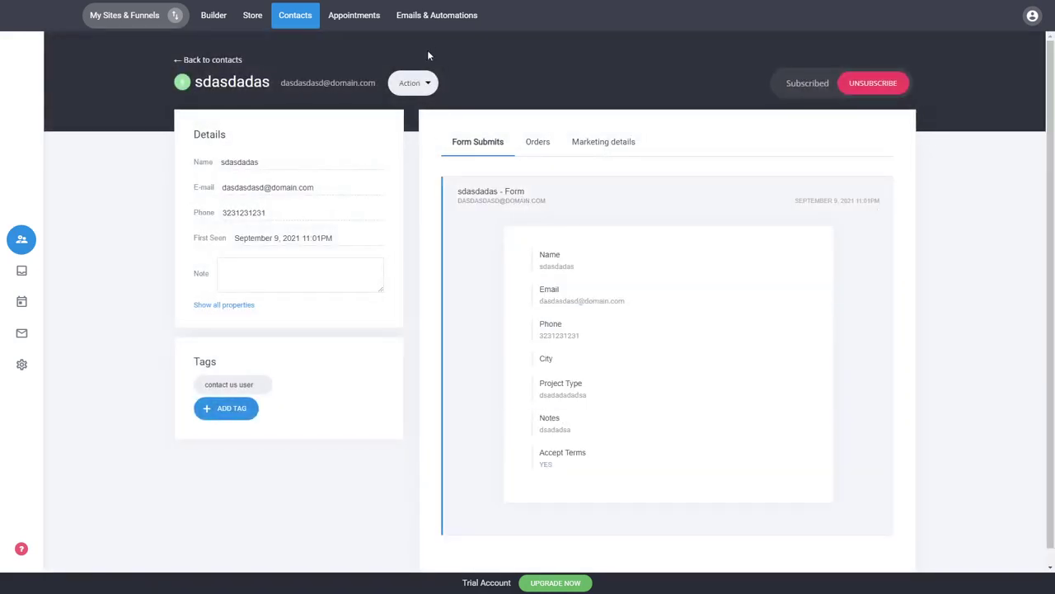